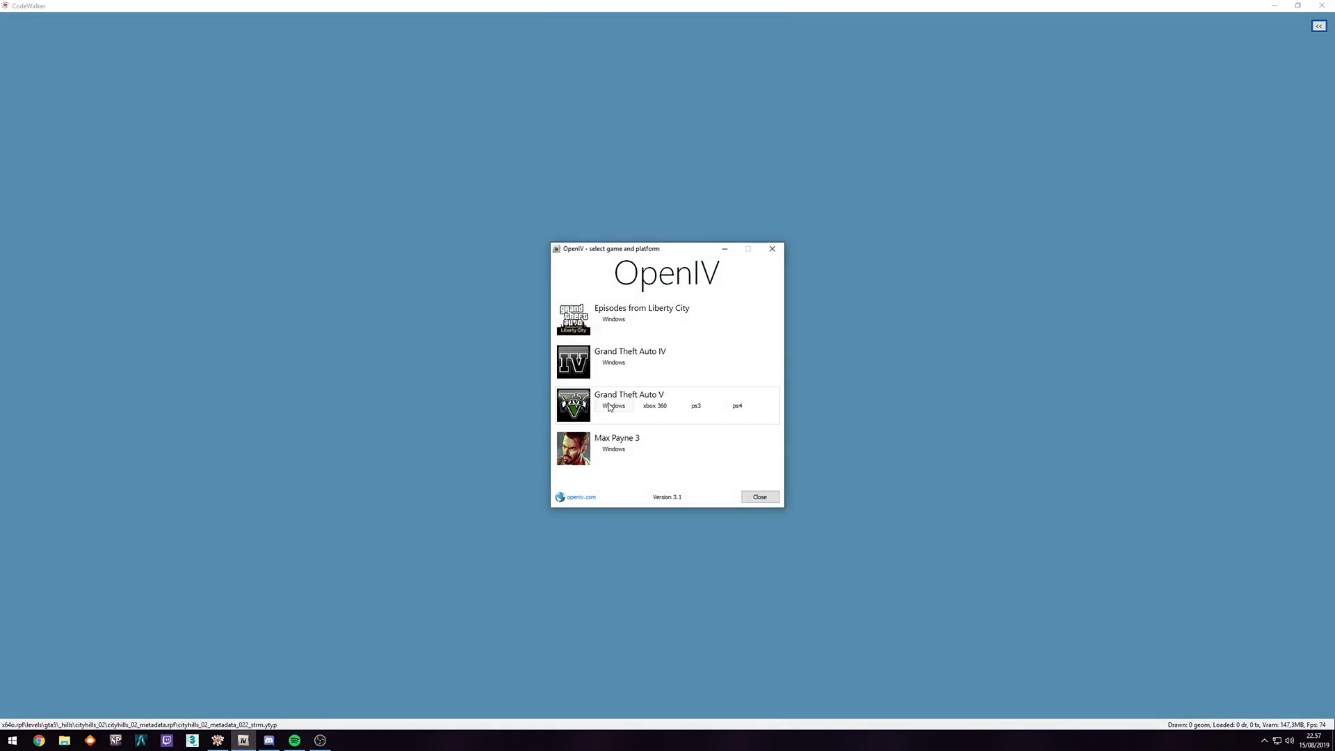
# - Open the Windows version of Grand Theft Auto V in OpenIV, and expand the options area in CodeWalker
pyautogui.click(609, 408)
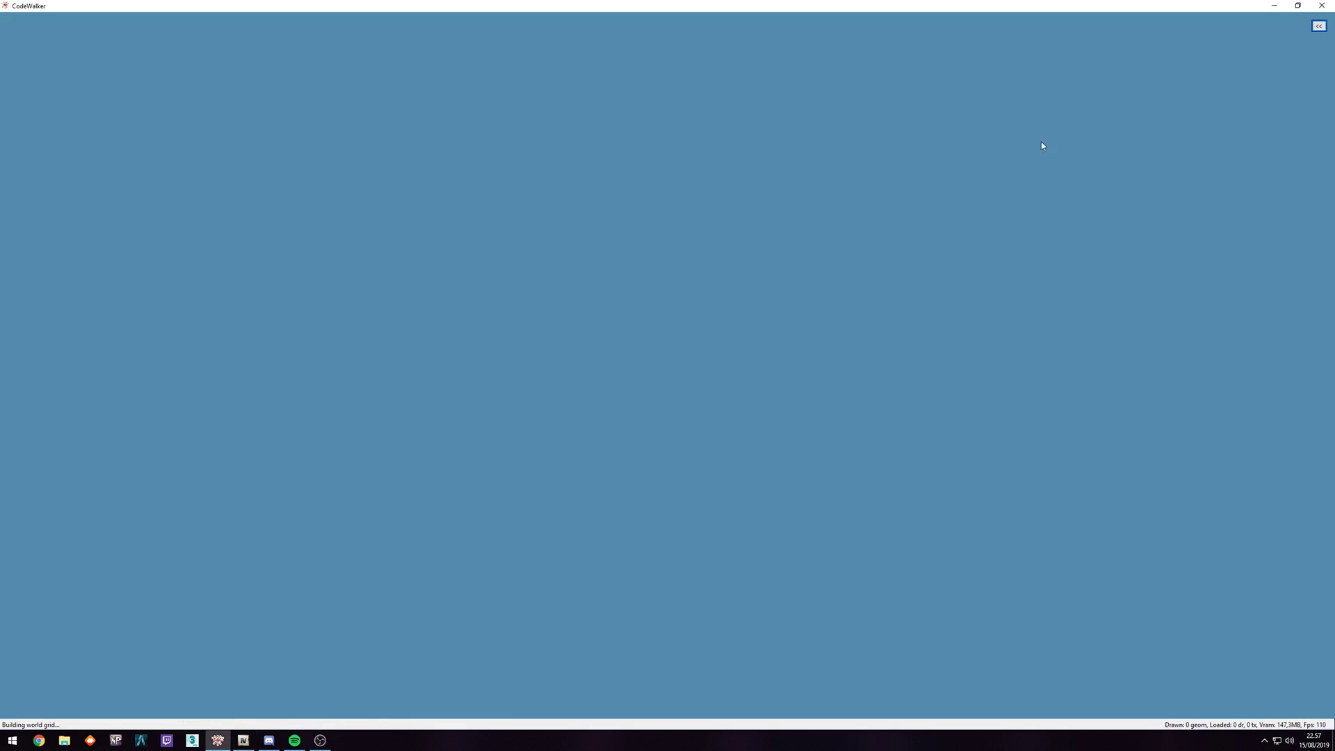
pyautogui.click(1318, 27)
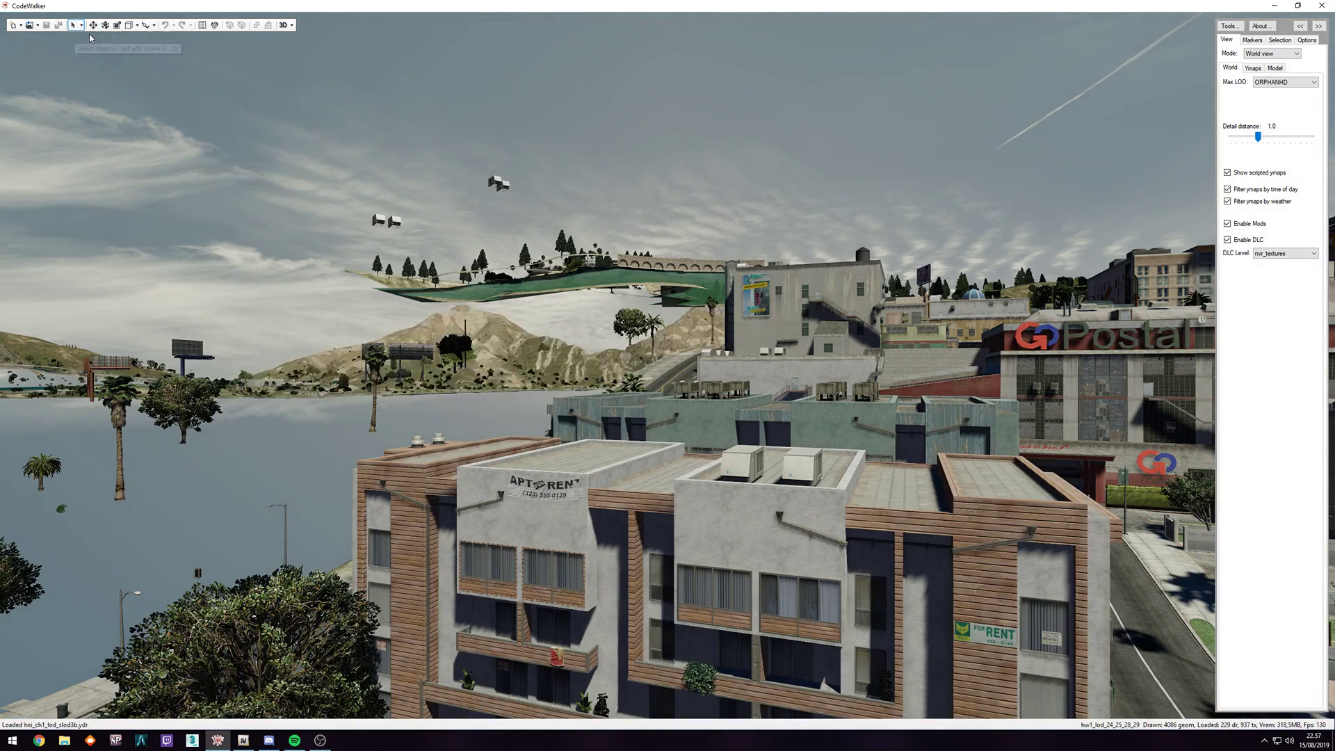
# - Examine the corner building with the Going Cheep billboard, its Kushy Farmacy sign and the neighbouring storefronts in the world view
pyautogui.moveTo(480, 191); pyautogui.dragTo(625, 268)
pyautogui.press('w')
pyautogui.press('s')
pyautogui.press('w')
pyautogui.press('s')
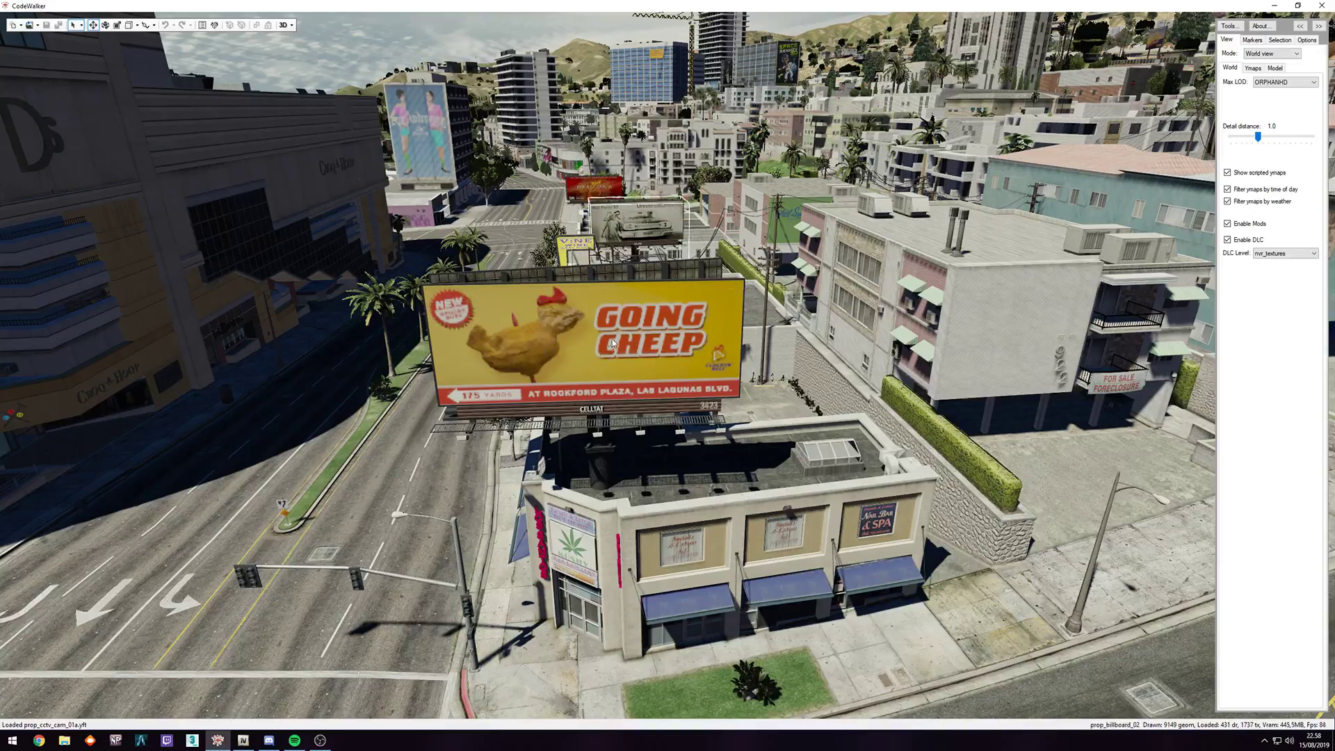
pyautogui.press('a')
pyautogui.moveTo(581, 356); pyautogui.dragTo(674, 365)
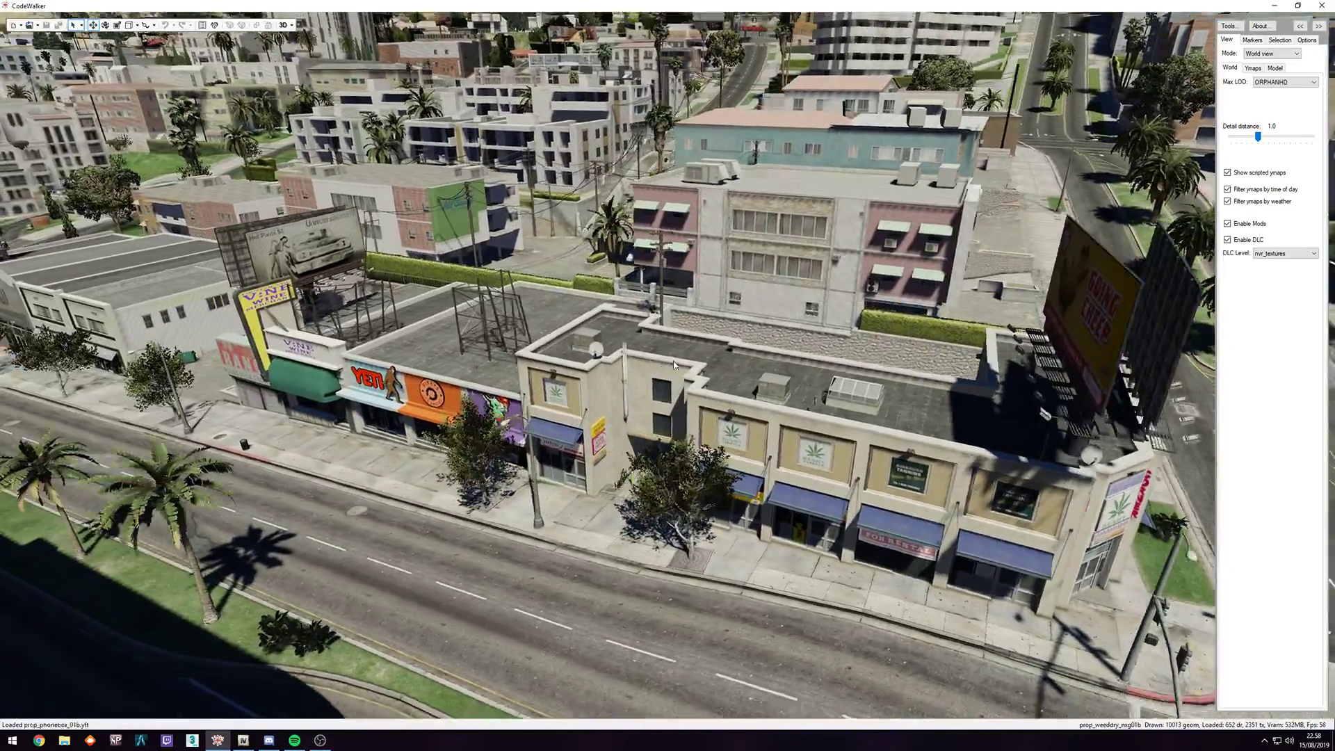
pyautogui.scroll(6, 674, 365)
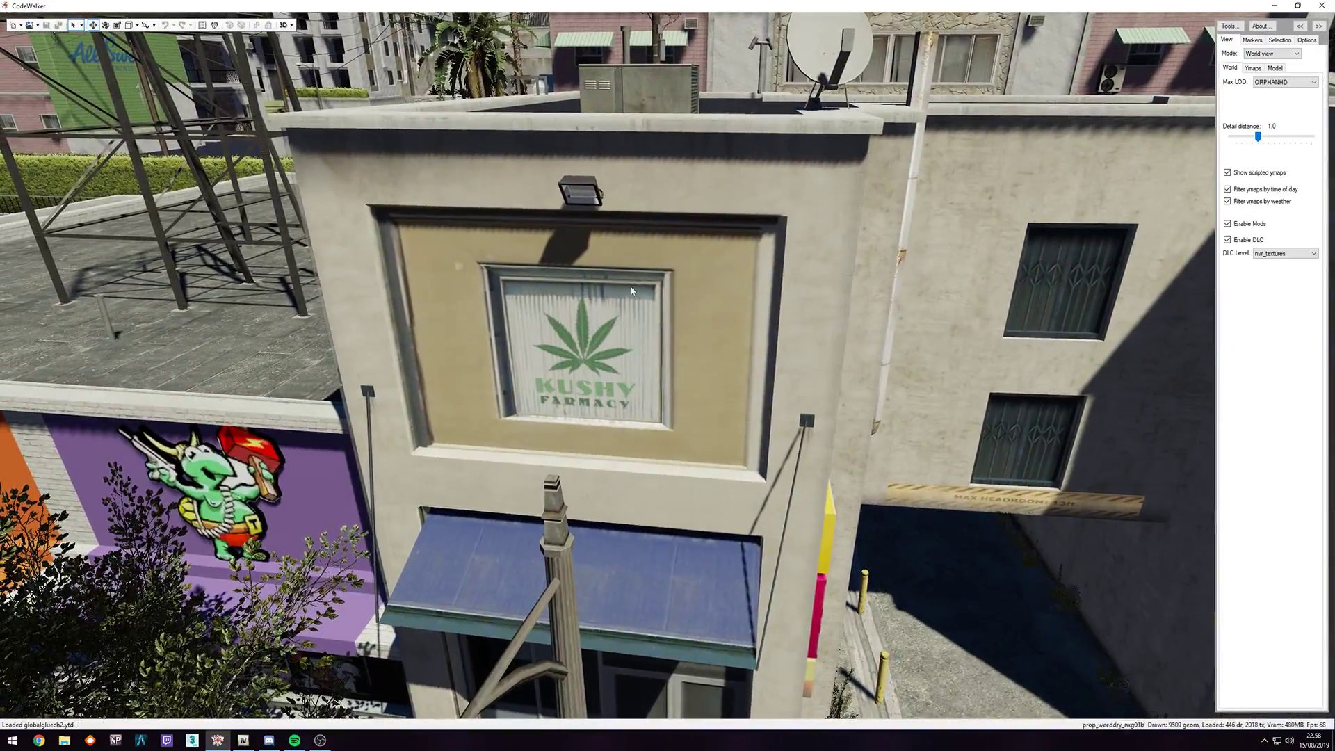
pyautogui.scroll(-10, 563, 299)
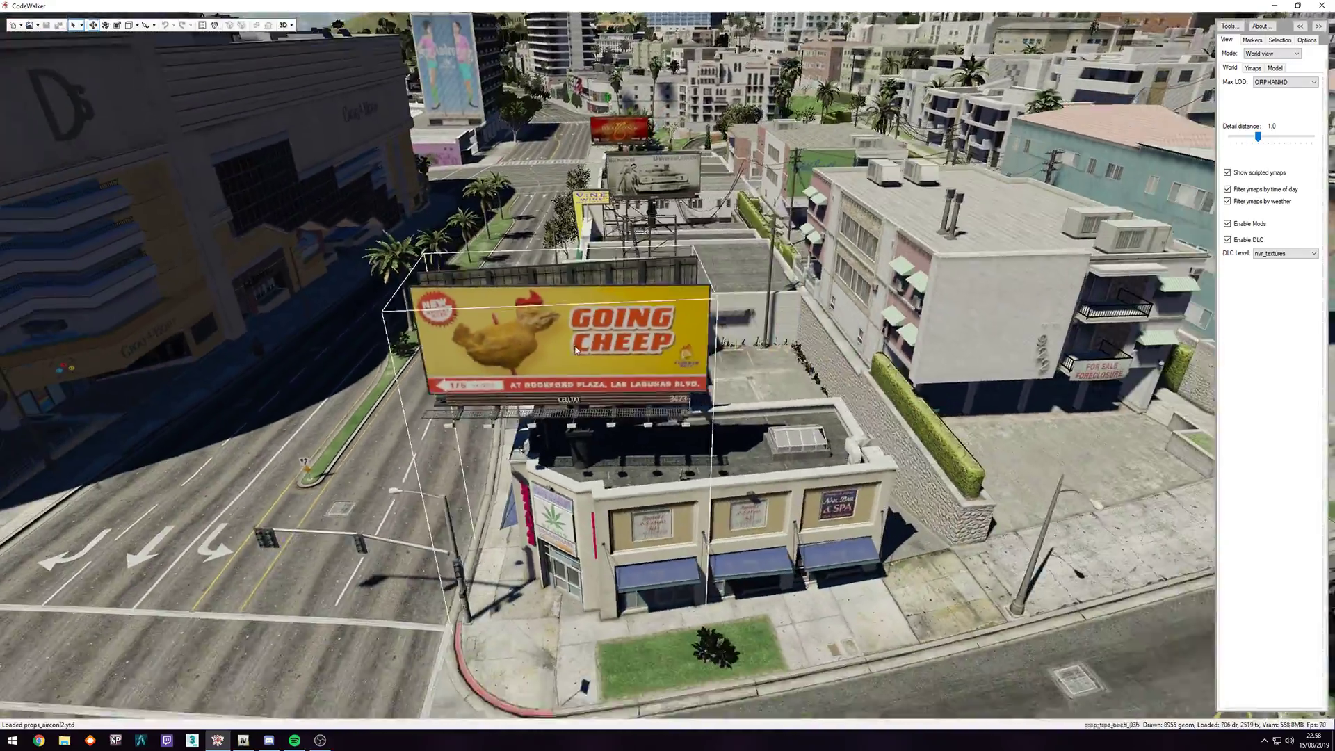
pyautogui.moveTo(575, 349); pyautogui.dragTo(529, 344)
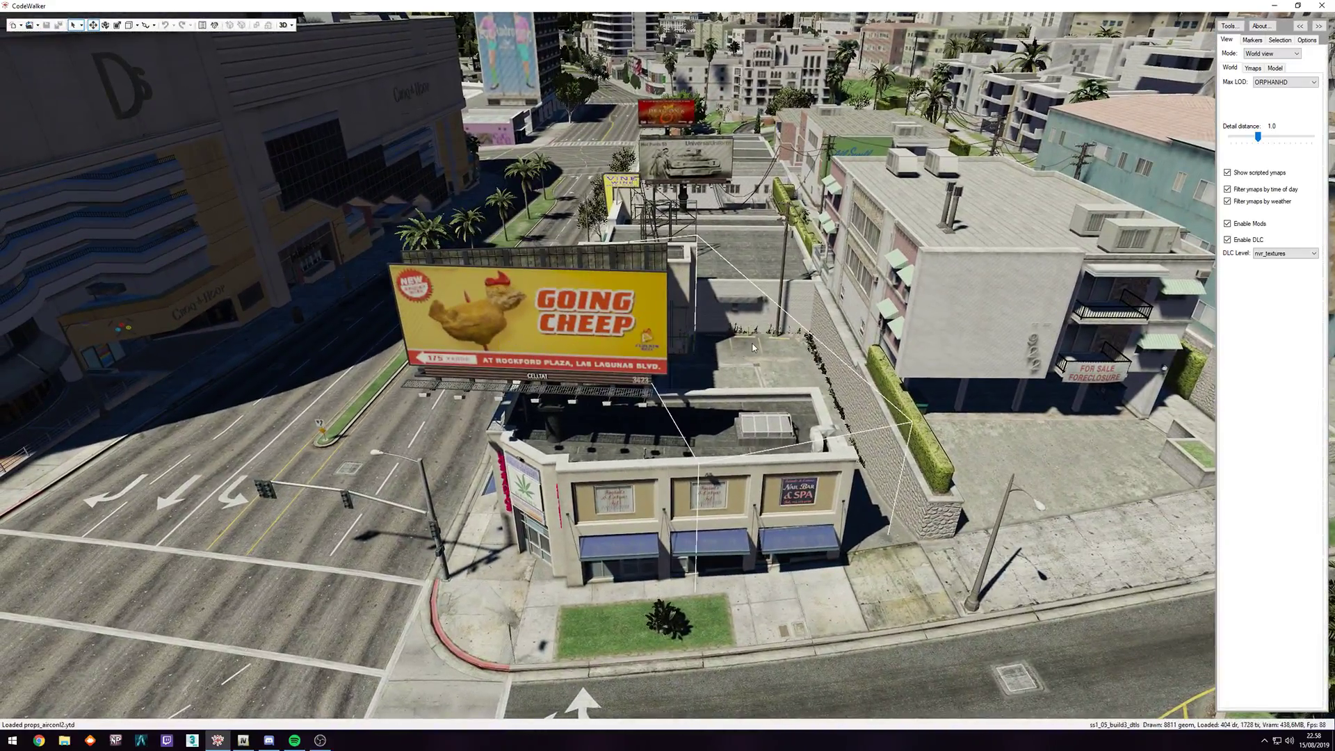
pyautogui.moveTo(827, 344); pyautogui.dragTo(719, 345)
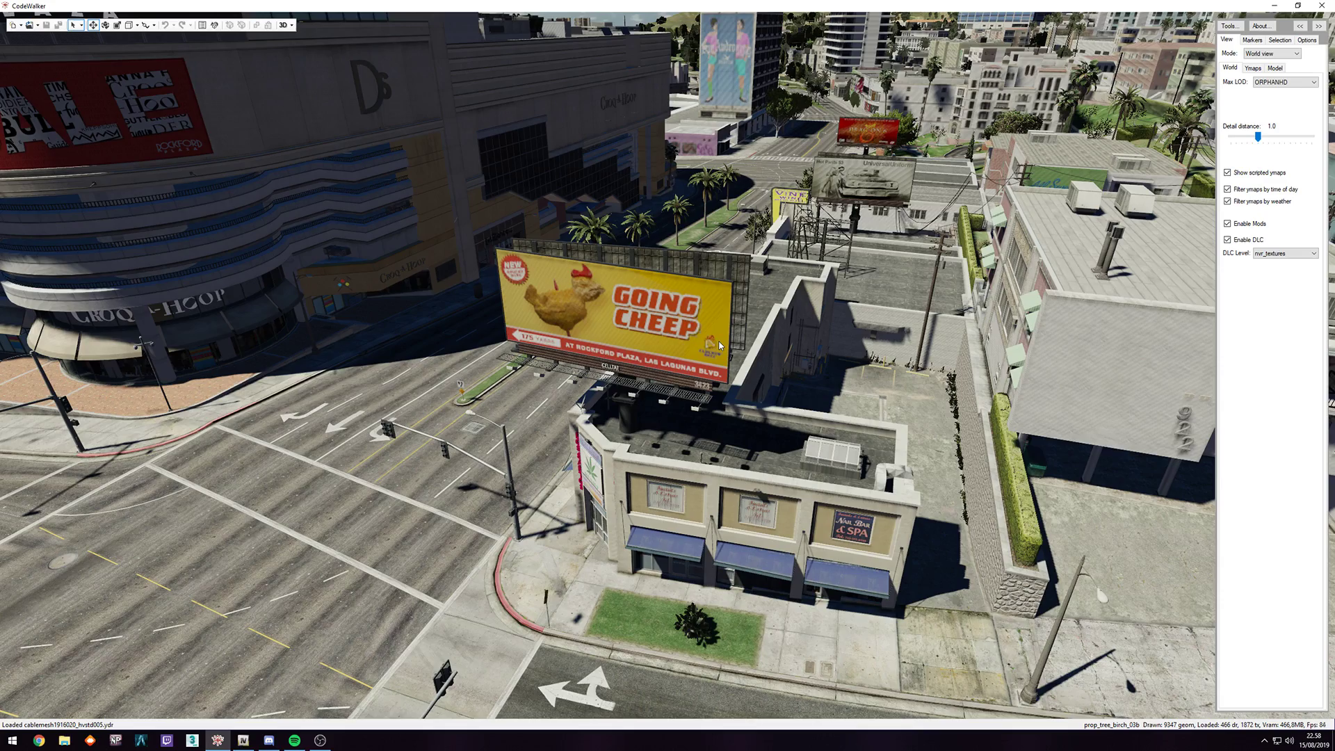
pyautogui.moveTo(796, 368); pyautogui.dragTo(760, 362)
pyautogui.scroll(-2, 761, 361)
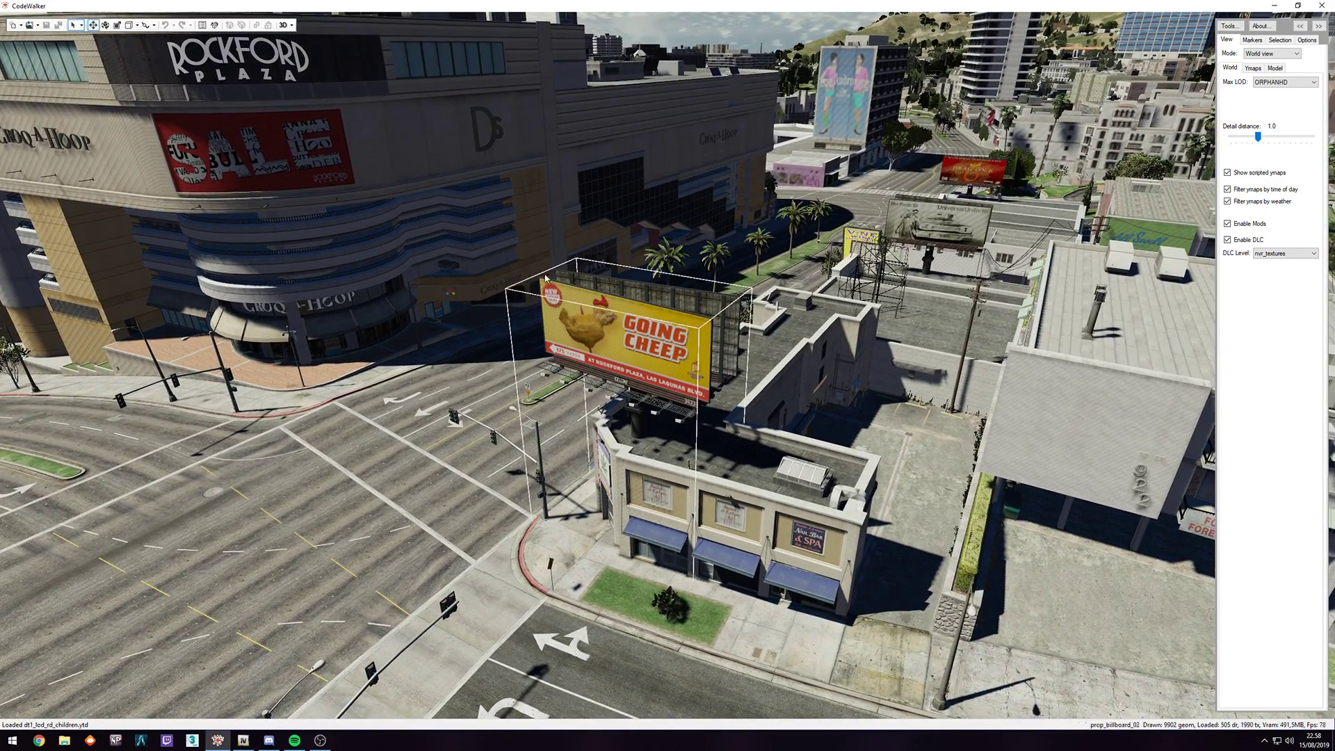
# - Move the billboard frame prop away from the Going Cheep advert above the corner building
pyautogui.click(650, 537)
pyautogui.moveTo(644, 535); pyautogui.dragTo(646, 666)
pyautogui.scroll(3, 668, 480)
pyautogui.moveTo(667, 480)
pyautogui.mouseDown()
pyautogui.moveTo(653, 486)
pyautogui.moveTo(675, 460)
pyautogui.mouseUp()
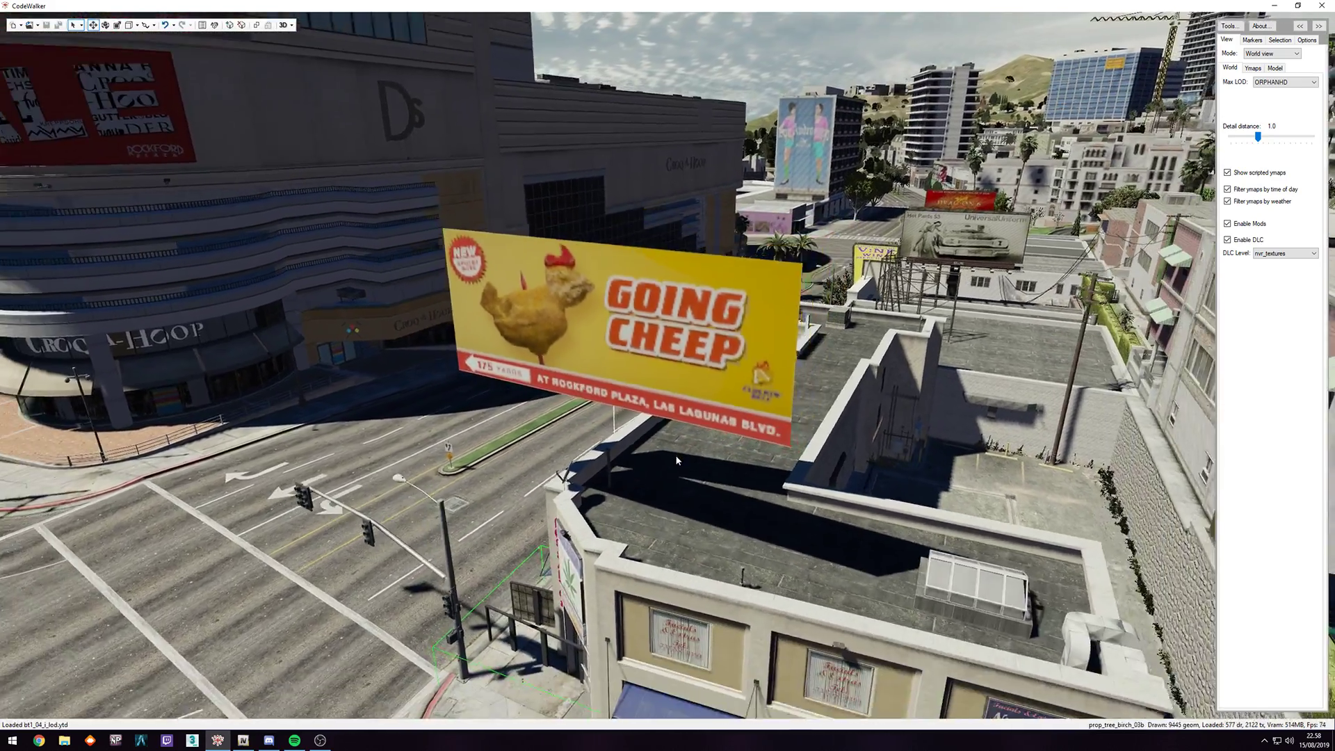
# - Select the model that contains the Going Cheep advert
pyautogui.scroll(-5, 676, 460)
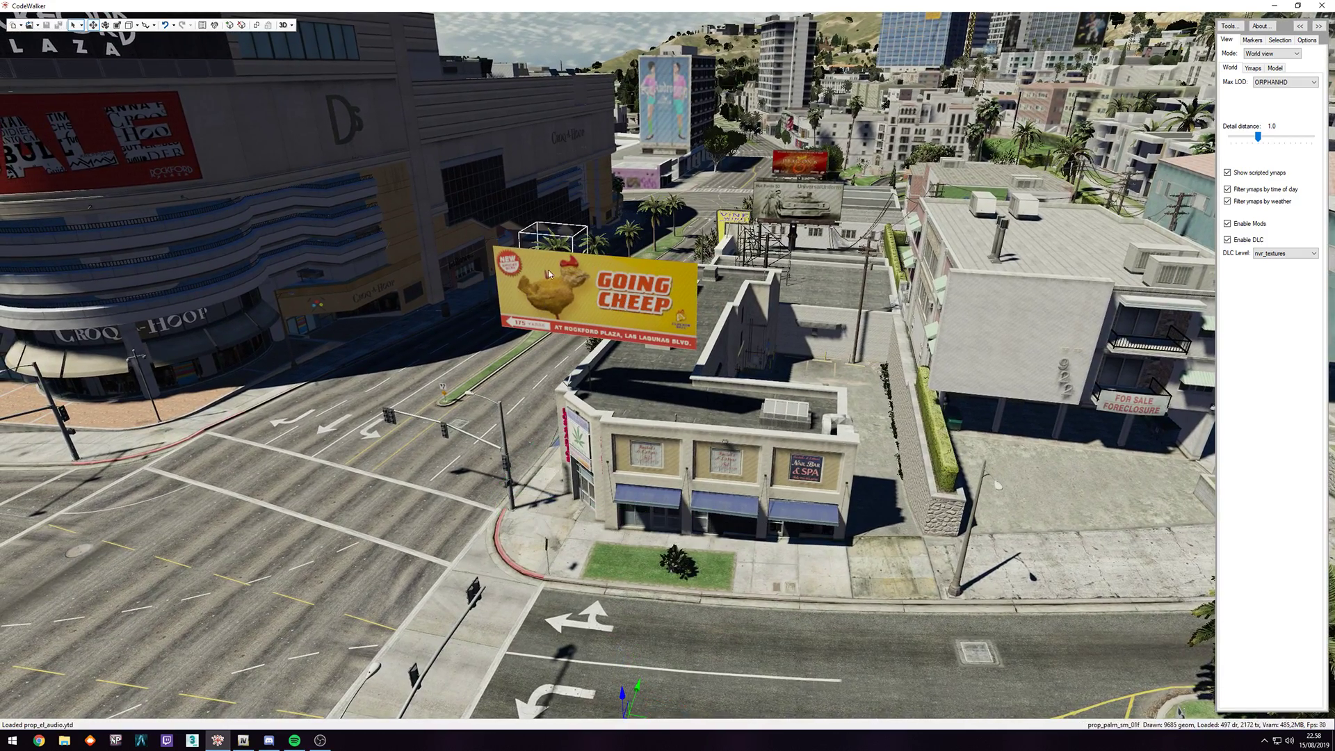
pyautogui.moveTo(773, 351); pyautogui.dragTo(724, 339)
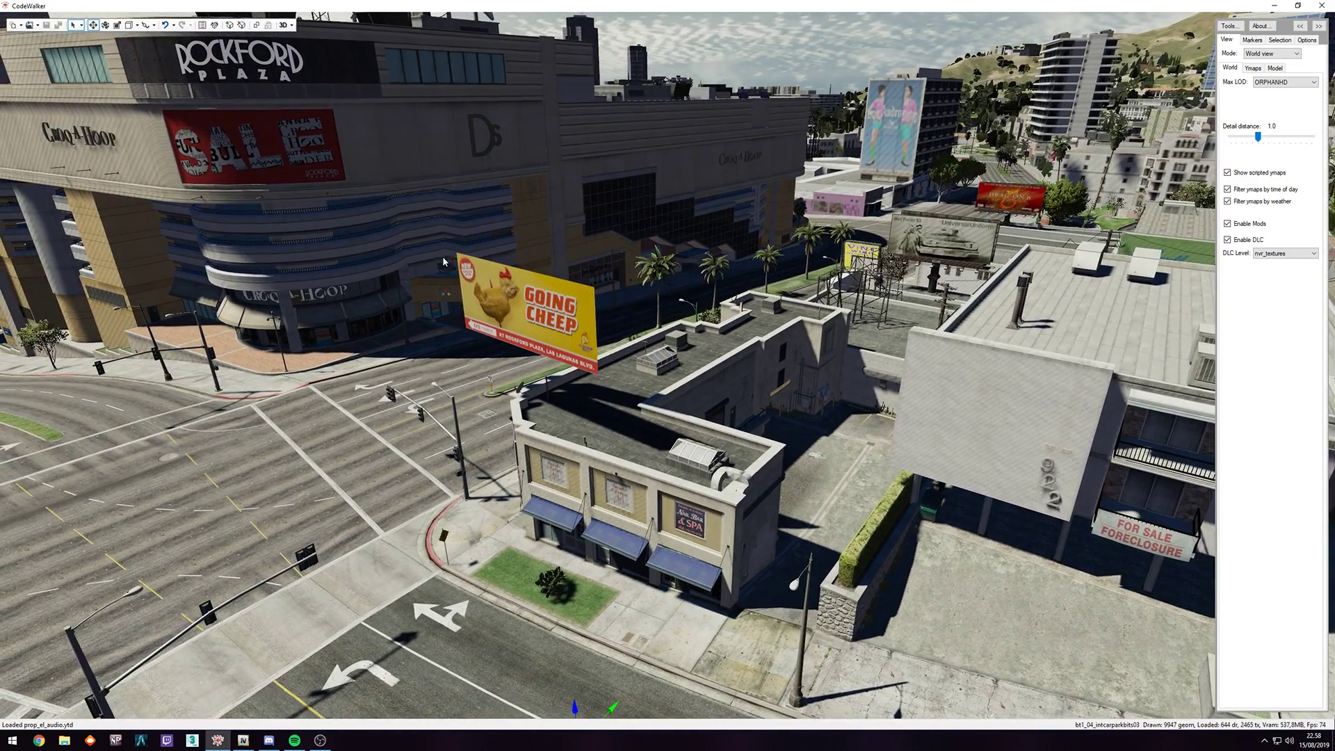
pyautogui.rightClick(529, 343)
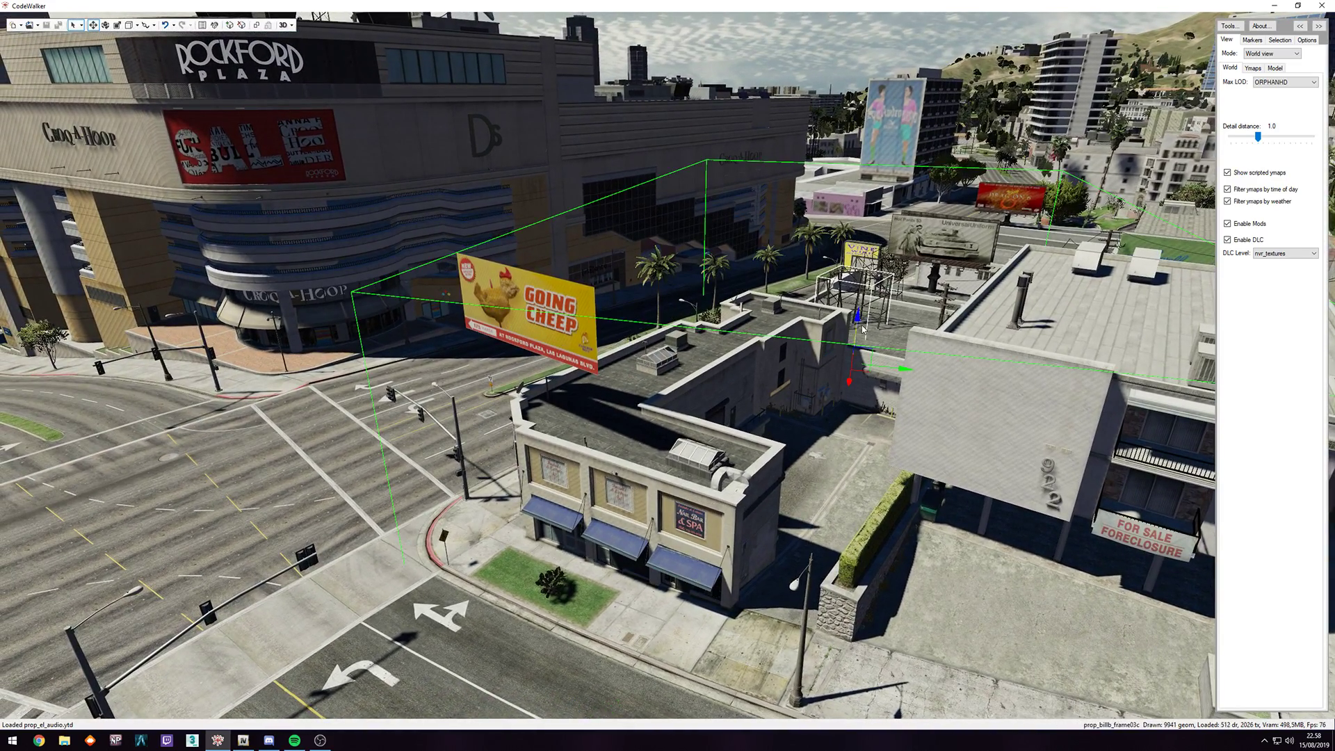
# - Try moving the selected building model twice, undoing each move
pyautogui.moveTo(856, 351); pyautogui.dragTo(842, 335)
pyautogui.hotkey('ctrl', 'z')
pyautogui.moveTo(858, 320); pyautogui.dragTo(813, 236)
pyautogui.hotkey('ctrl', 'z')
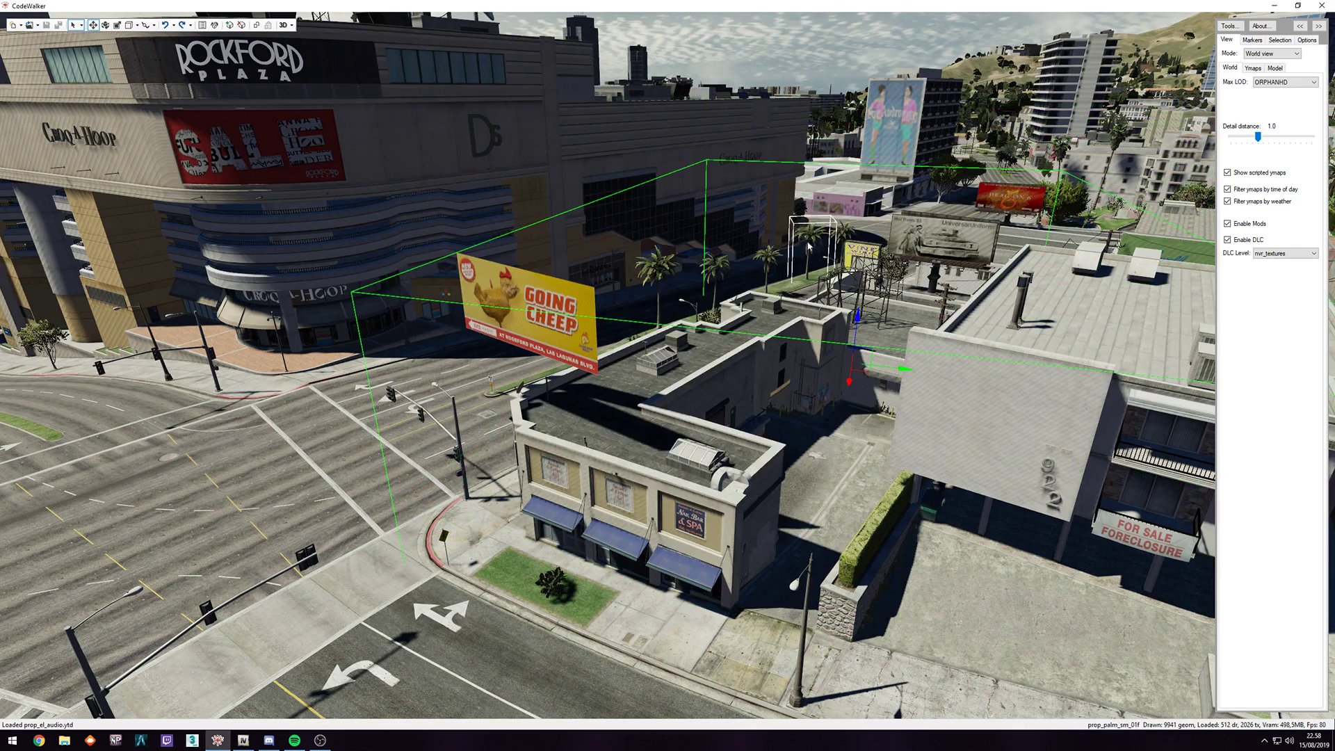
# - Show the selected entity's details and copy its name, ss1_05_build3_b
pyautogui.moveTo(775, 411); pyautogui.dragTo(857, 403)
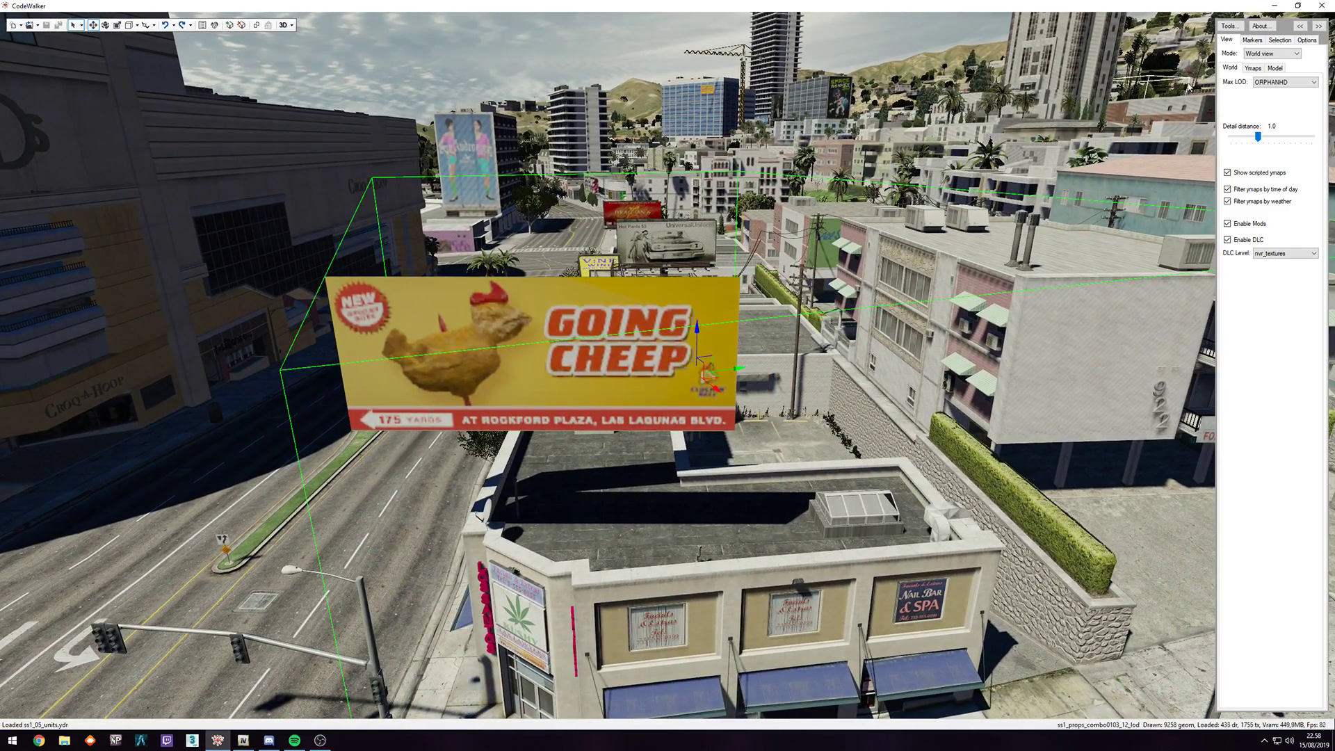
pyautogui.click(1280, 40)
pyautogui.doubleClick(1249, 84)
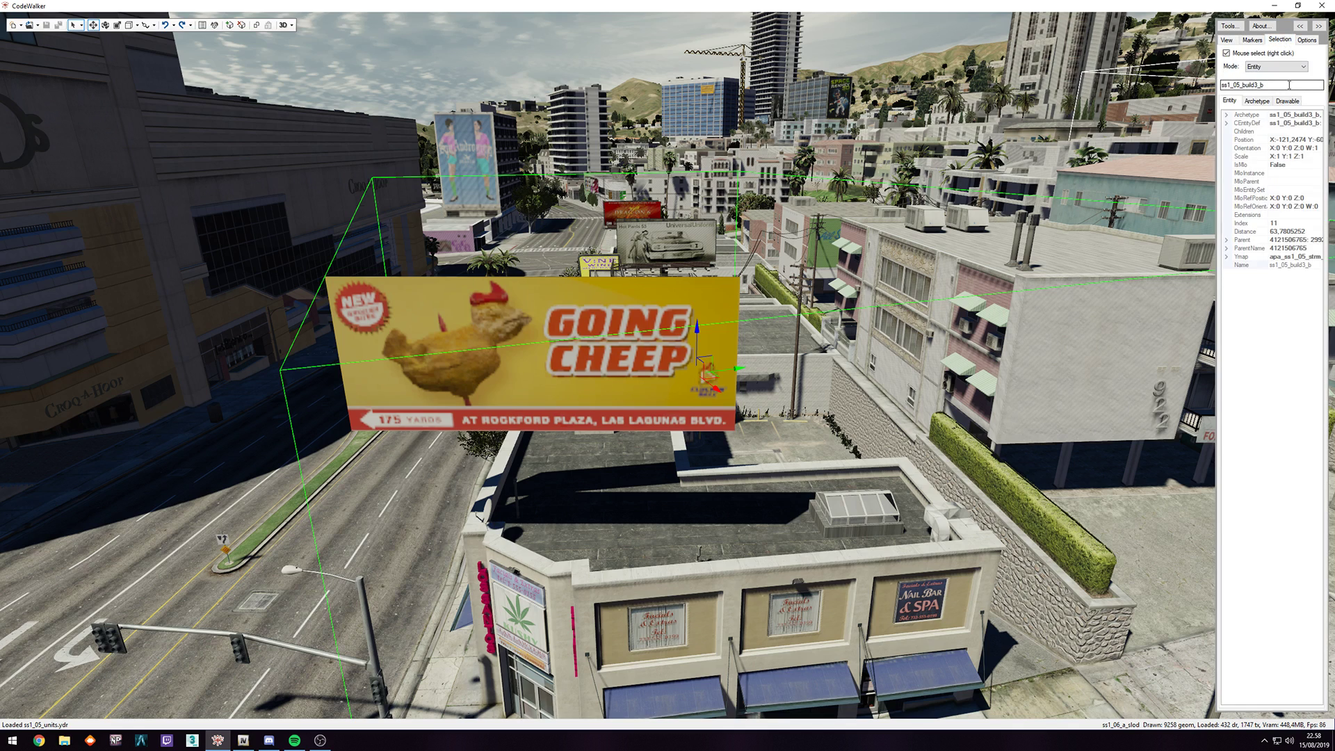
pyautogui.doubleClick(1285, 83)
pyautogui.hotkey('ctrl', 'c')
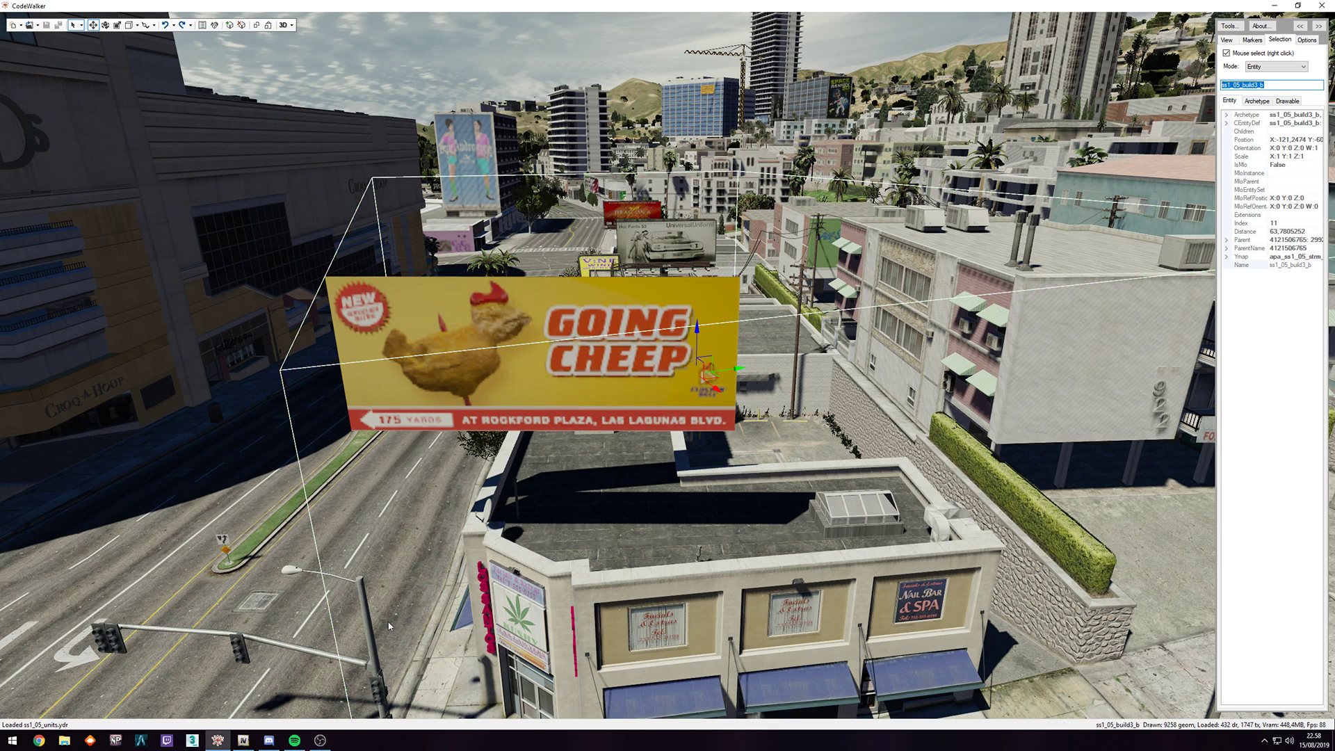
# - Switch to OpenIV and search all game archives for ss1_05_build3_b
pyautogui.click(243, 741)
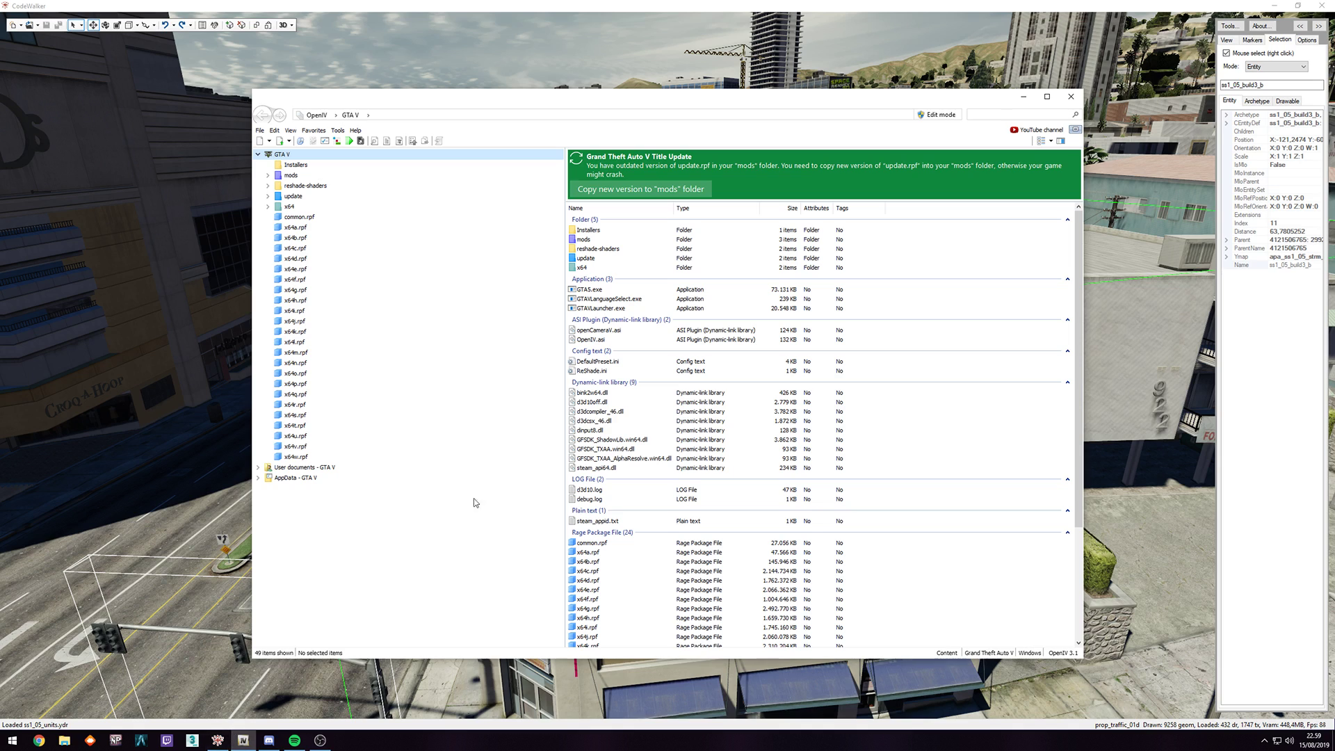
pyautogui.click(989, 117)
pyautogui.hotkey('ctrl', 'v')
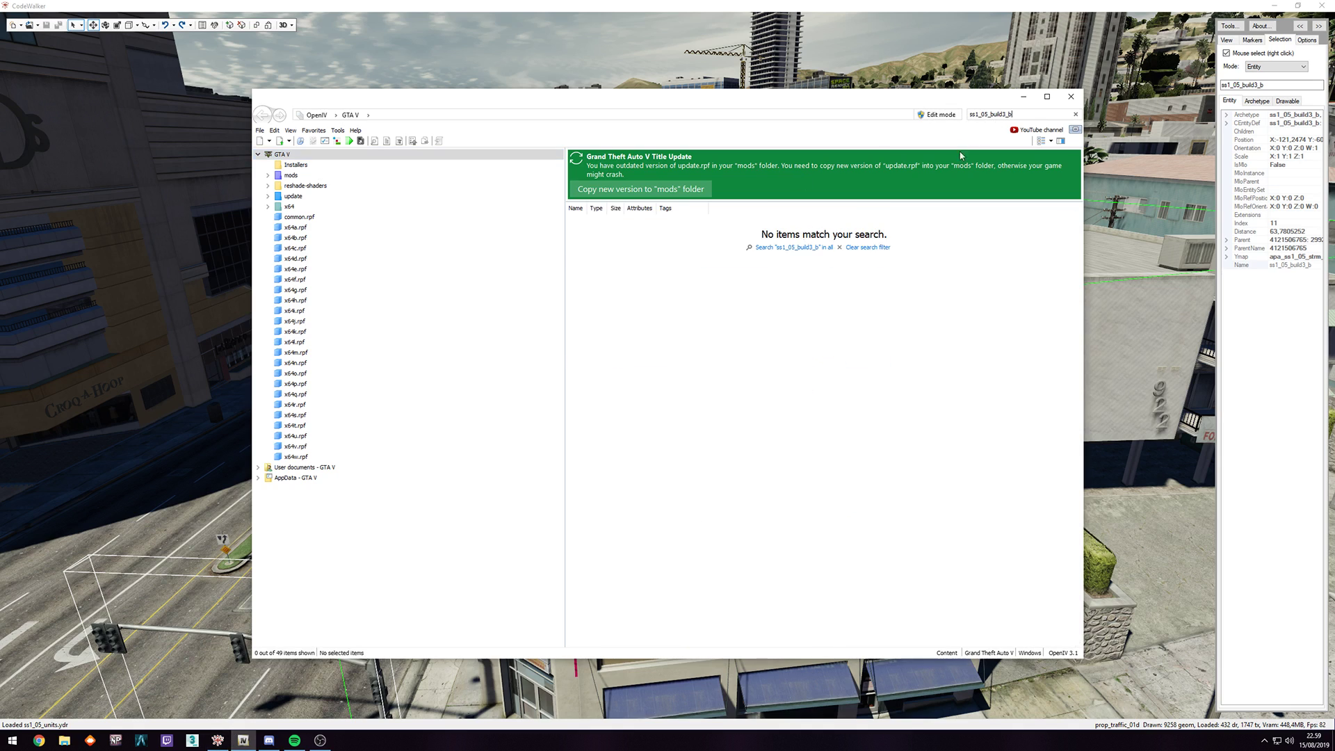
pyautogui.click(795, 248)
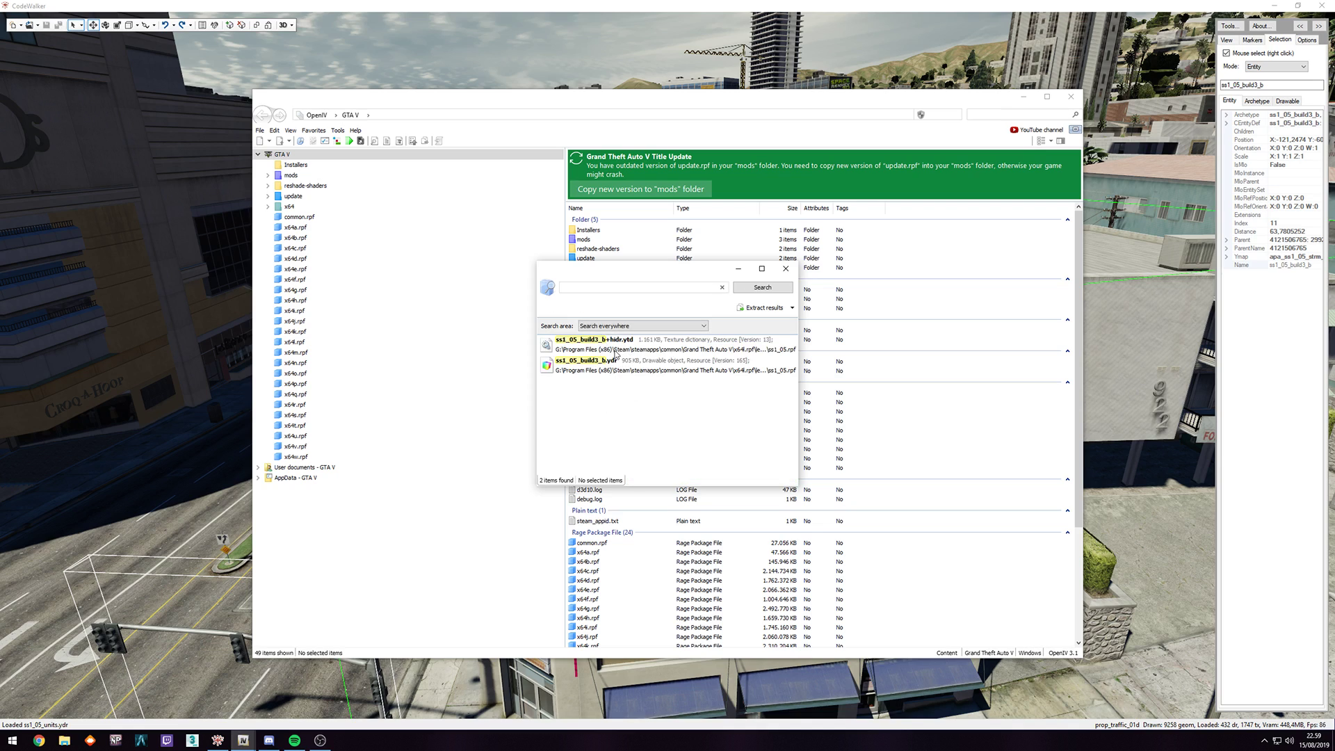
# - Go to ss1_05_build3_b.ydr in its archive from the search results and open it in the model viewer
pyautogui.click(592, 368)
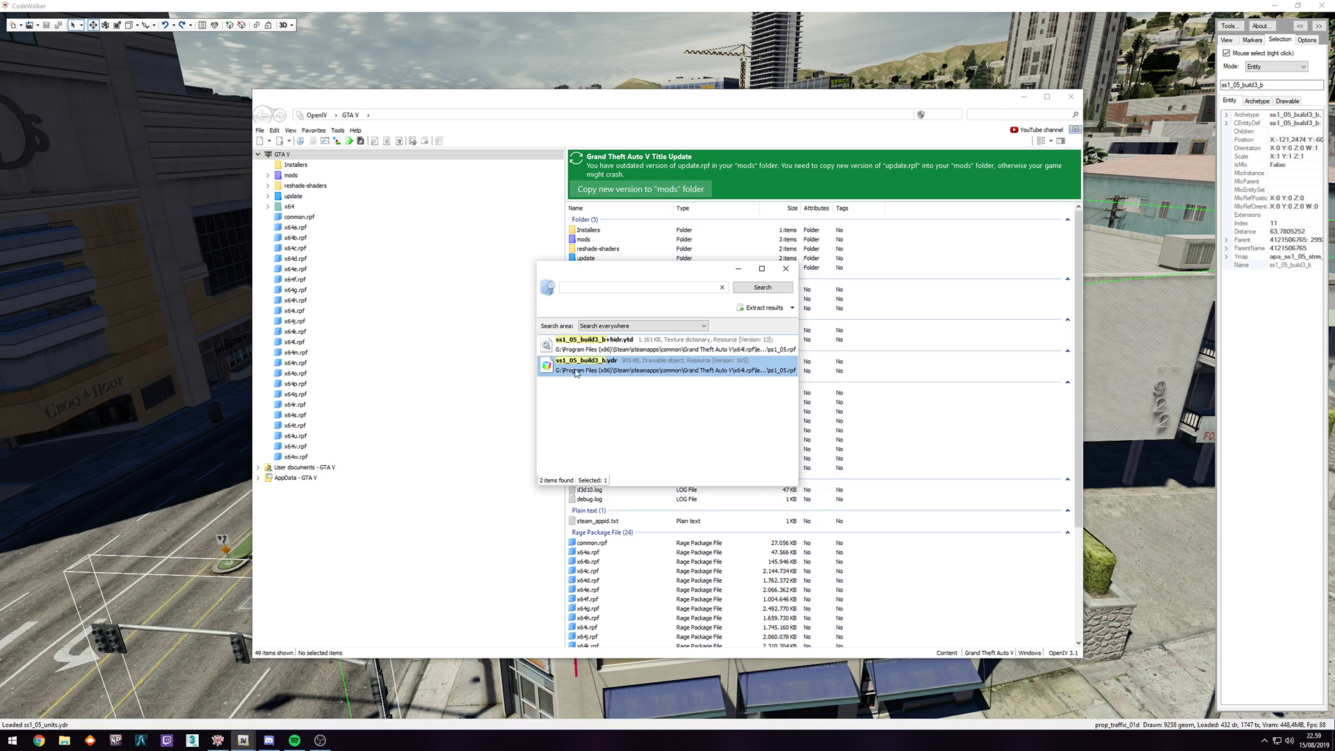
pyautogui.doubleClick(588, 367)
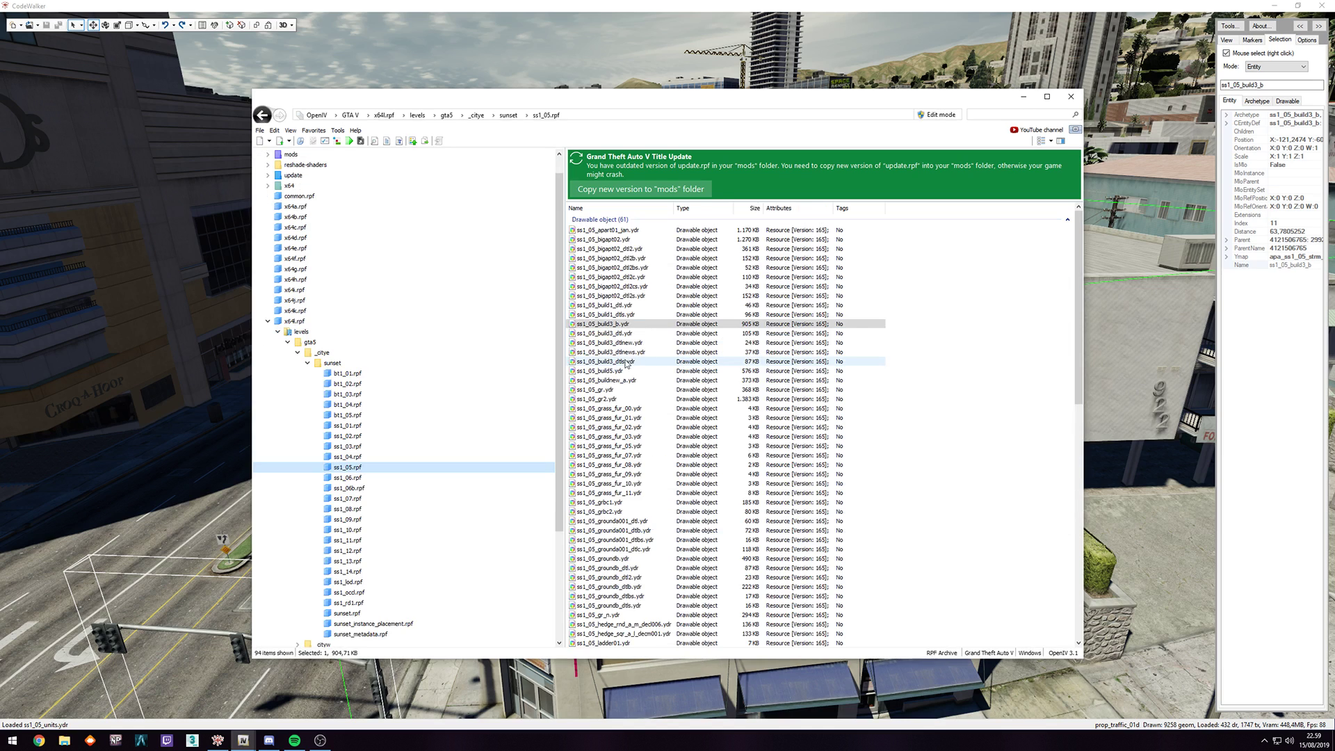
pyautogui.click(617, 326)
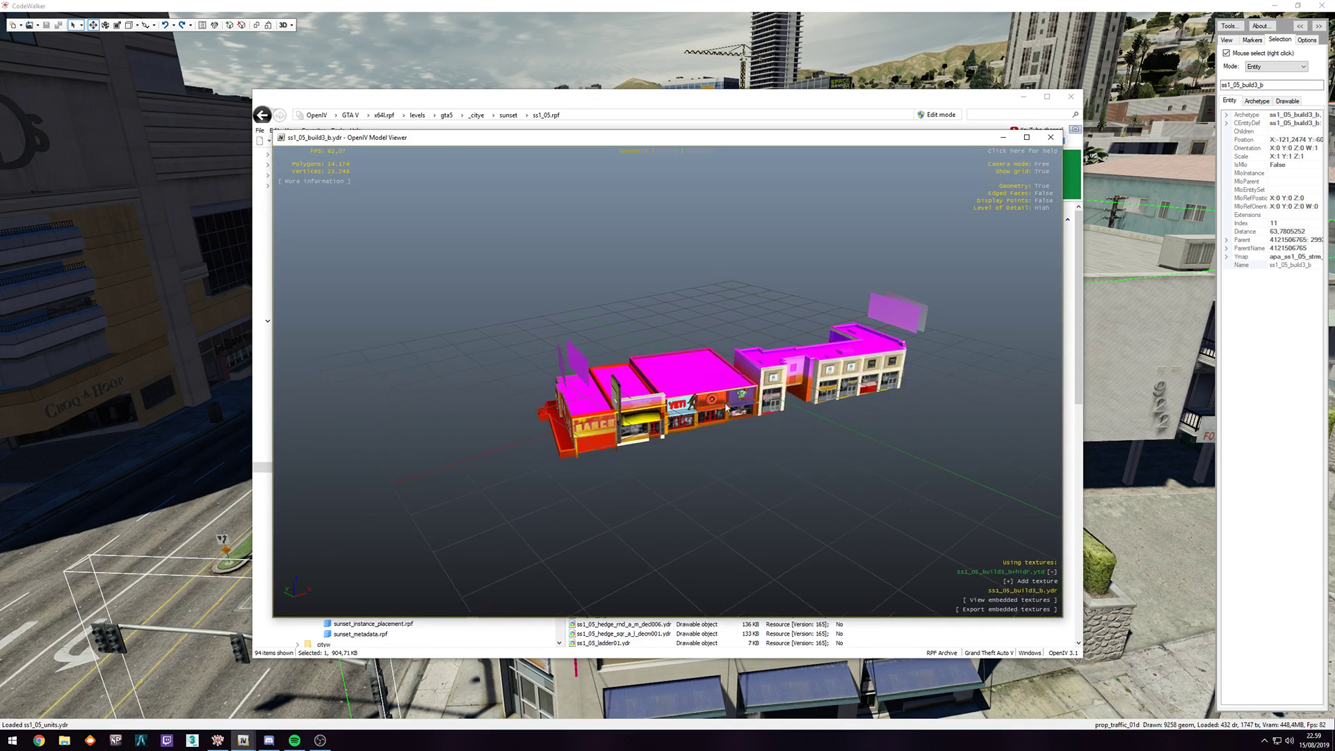
# - Examine the building model's storefronts and the textures embedded in ss1_05_build3_b.ydr, returning to the model view
pyautogui.moveTo(727, 408); pyautogui.dragTo(639, 360)
pyautogui.press('w')
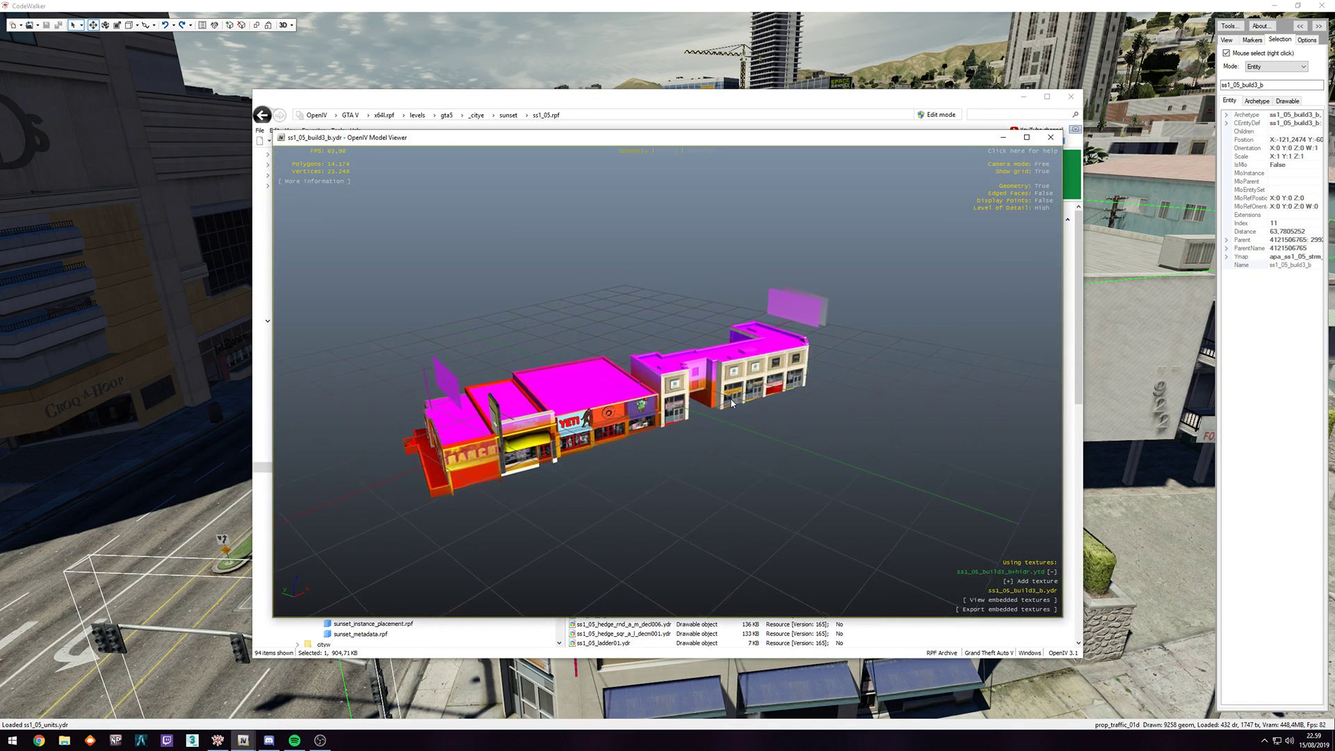
pyautogui.scroll(5, 640, 360)
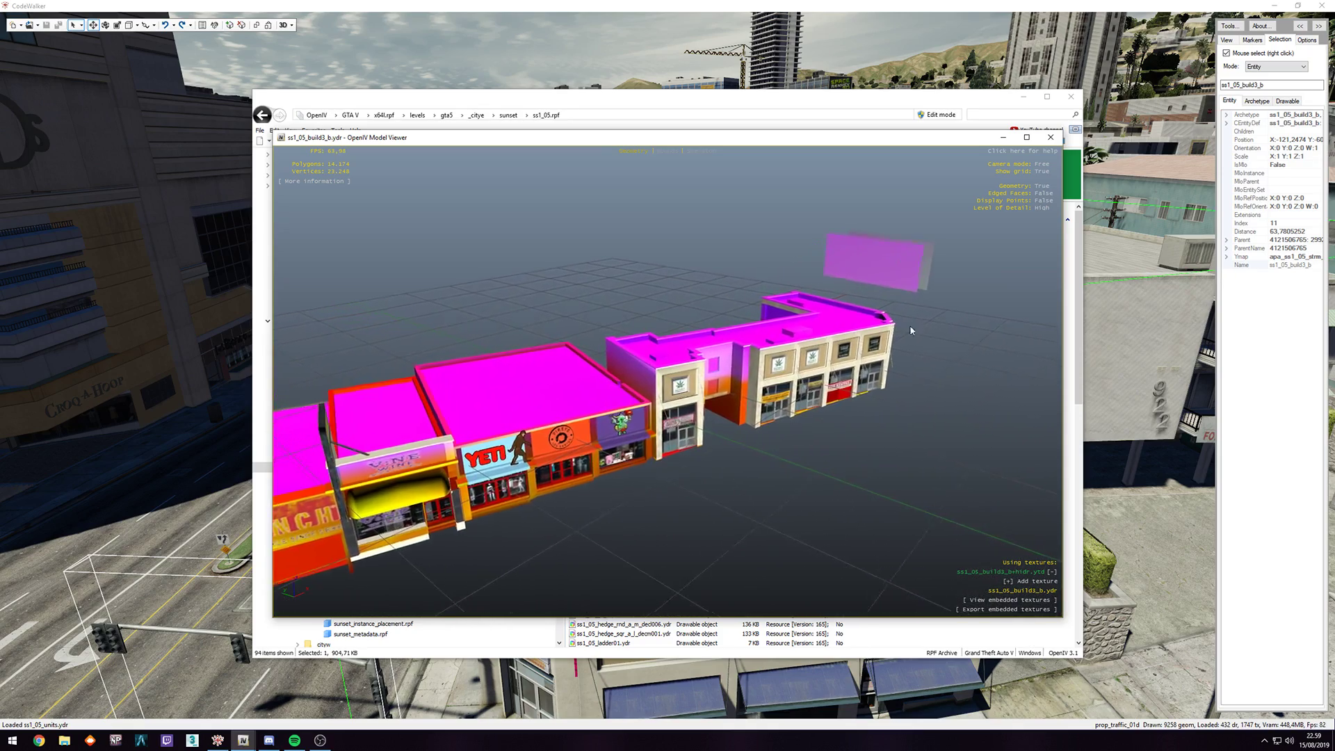
pyautogui.scroll(6, 789, 427)
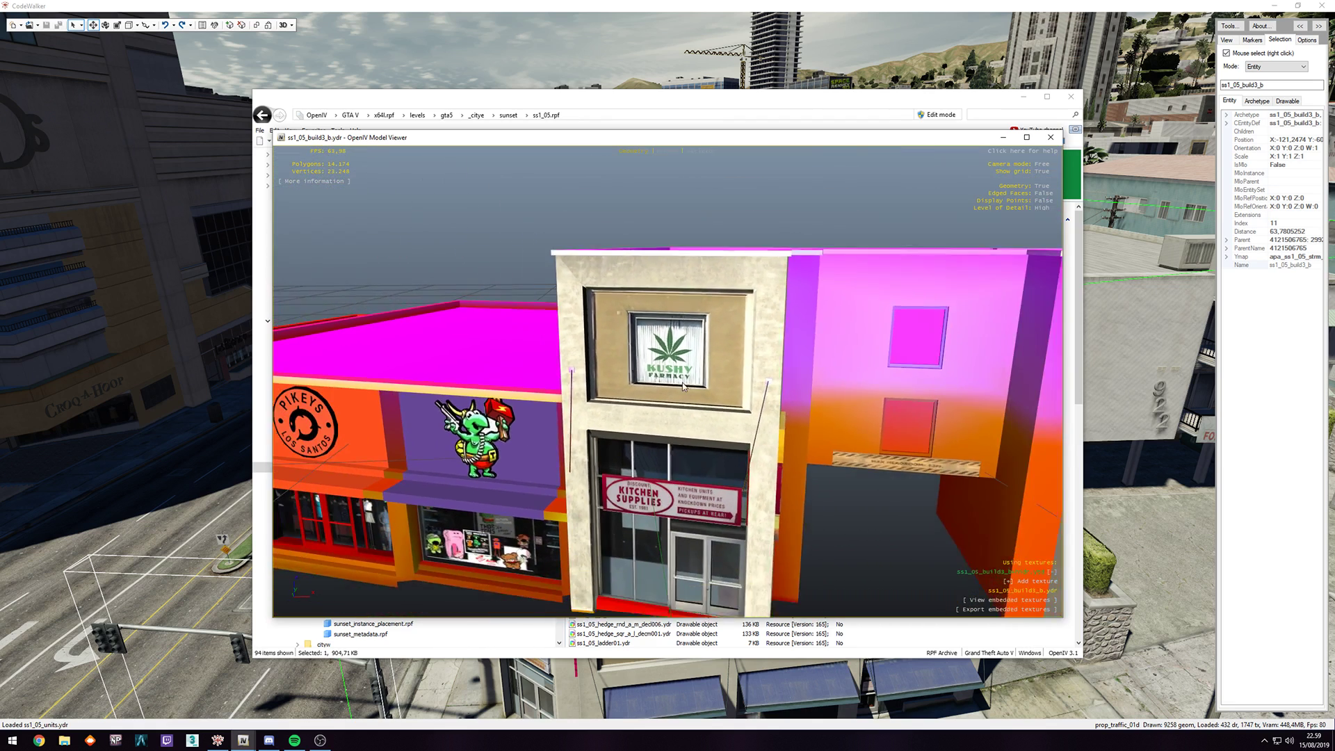
pyautogui.scroll(-3, 683, 387)
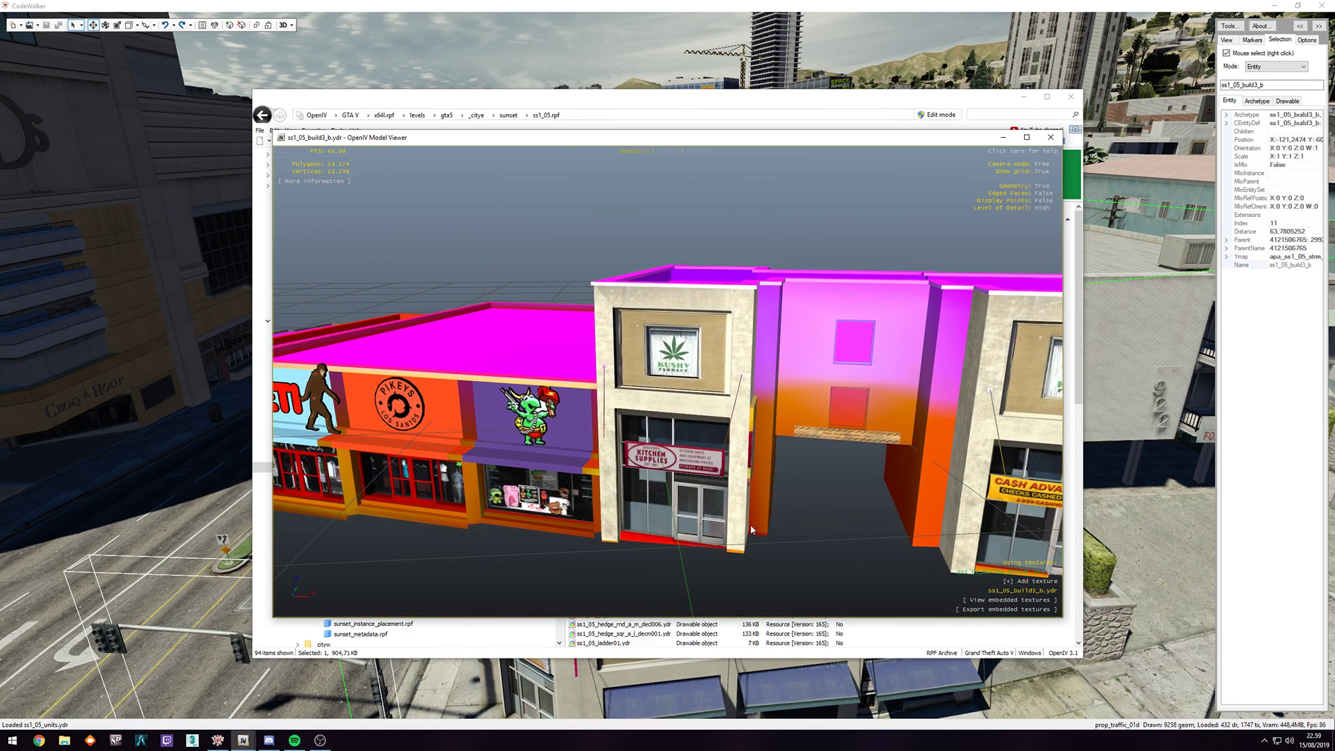
pyautogui.click(1011, 601)
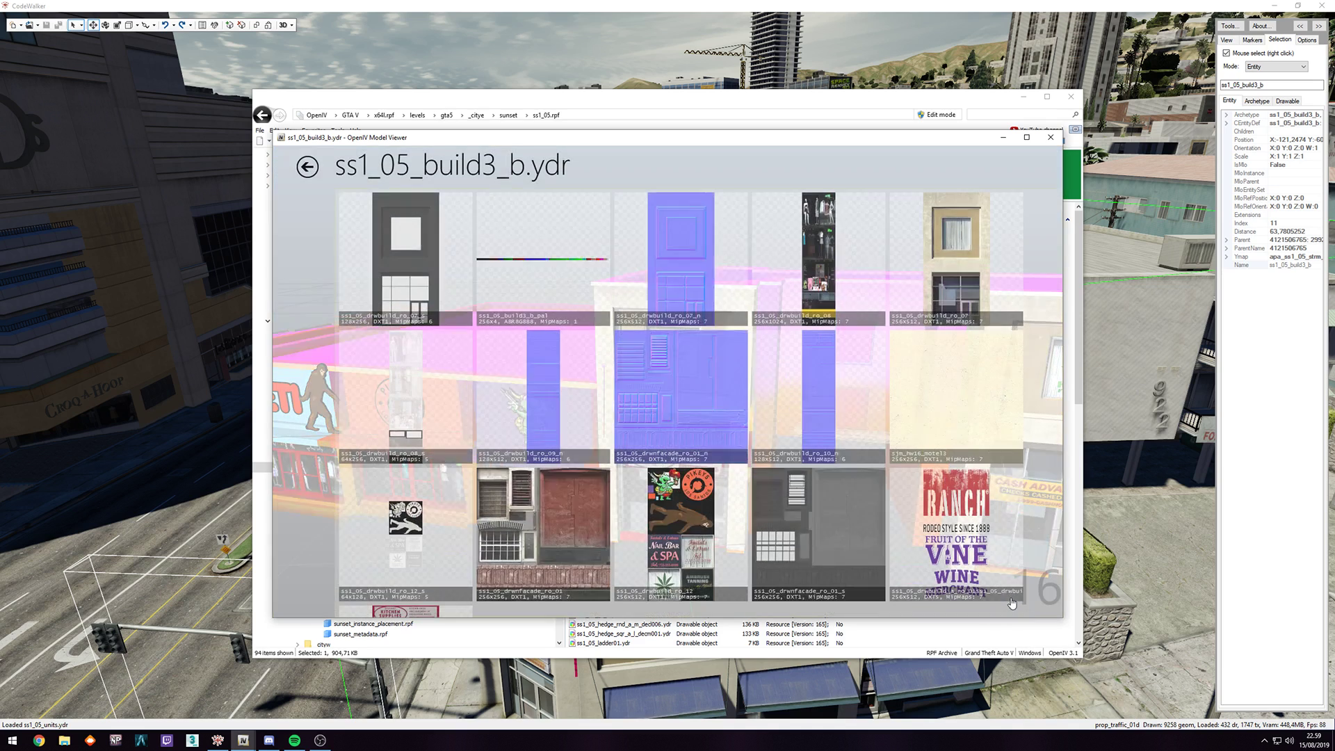
pyautogui.scroll(-2, 770, 365)
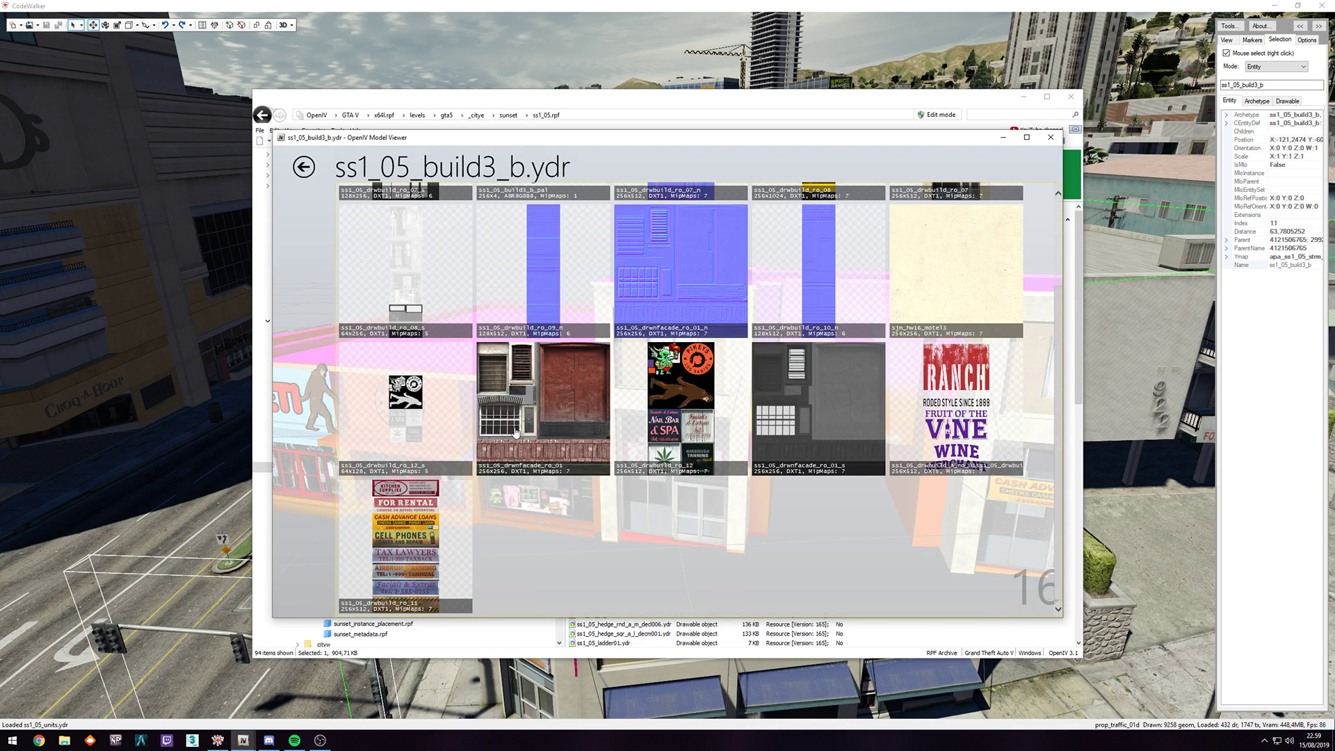
pyautogui.scroll(2, 743, 208)
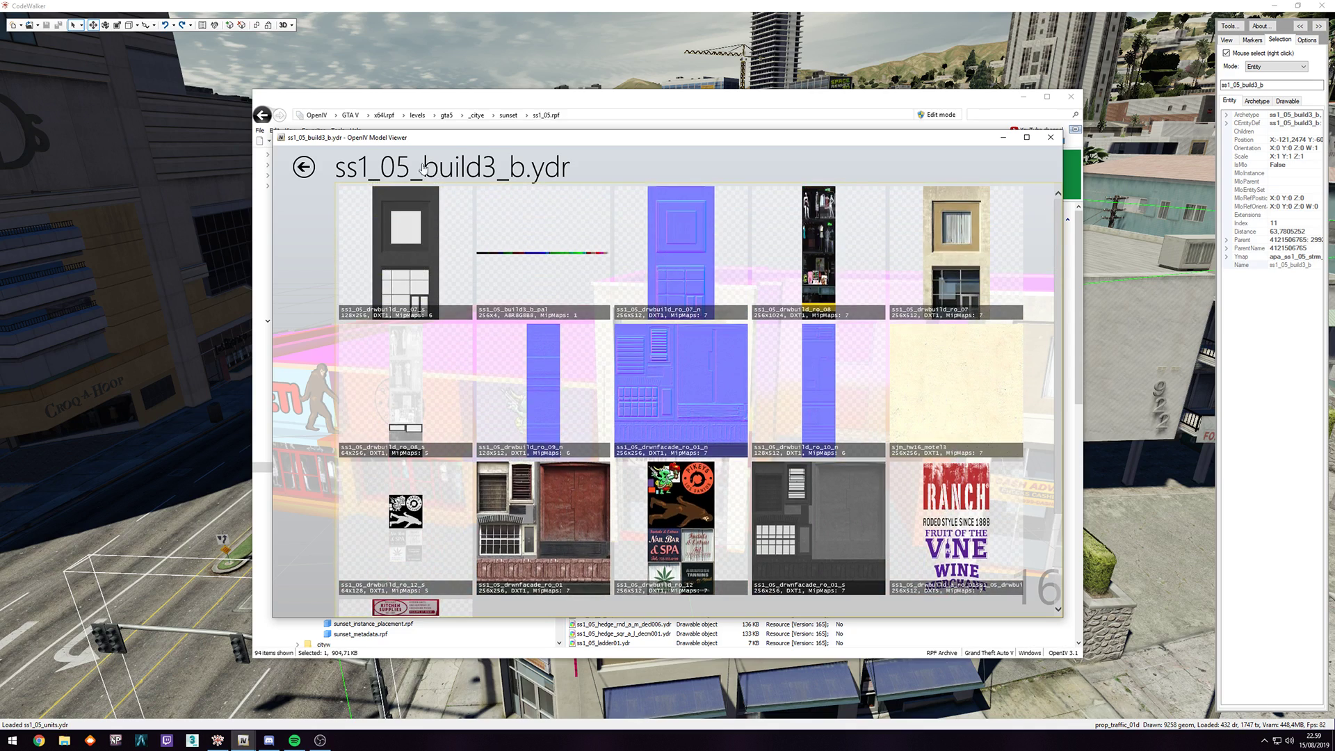
pyautogui.click(304, 167)
# - Inspect the untextured roofs and billboards, and remove the ss1_05_build3_b+hidr.ytd texture dictionary from the model viewer
pyautogui.press('w')
pyautogui.moveTo(628, 335); pyautogui.dragTo(890, 277)
pyautogui.press('a')
pyautogui.press('s')
pyautogui.press('a')
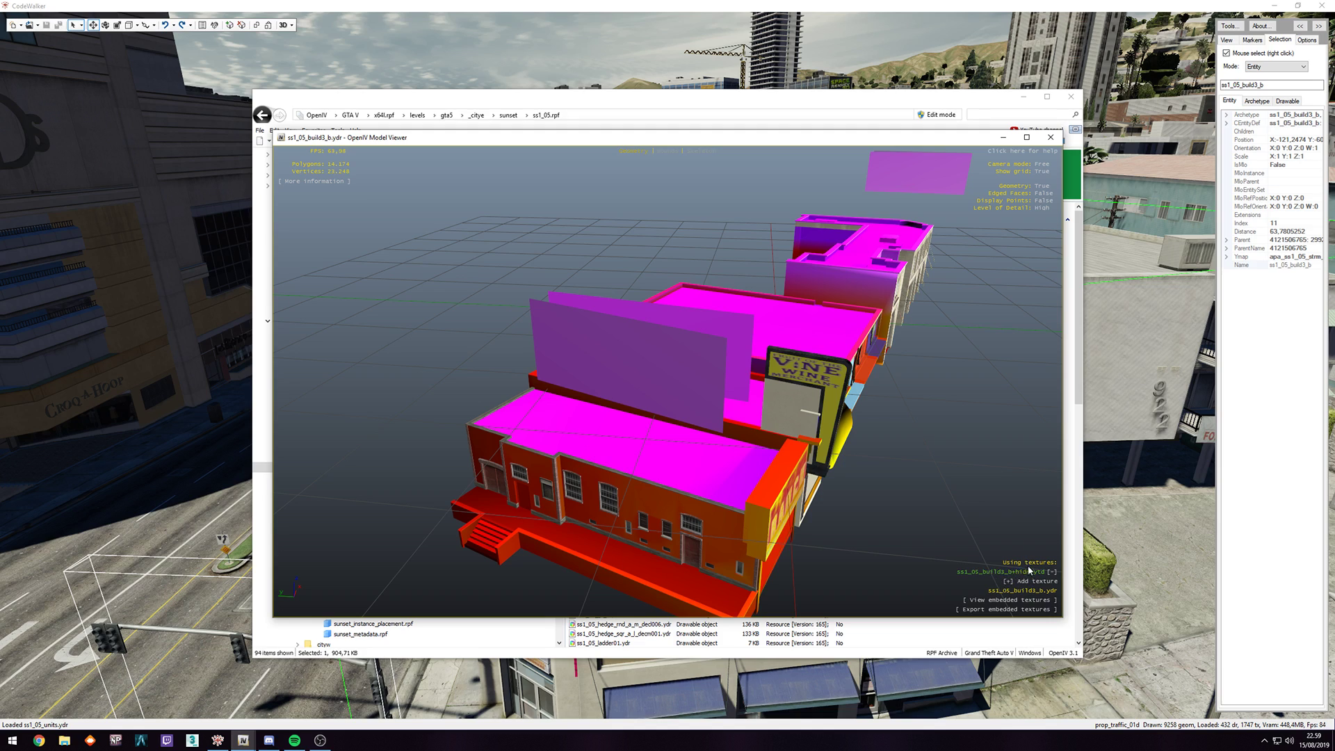
pyautogui.click(1052, 572)
# - Switch to CodeWalker and look up the texture dictionary in the selected building's archetype details
pyautogui.click(1286, 84)
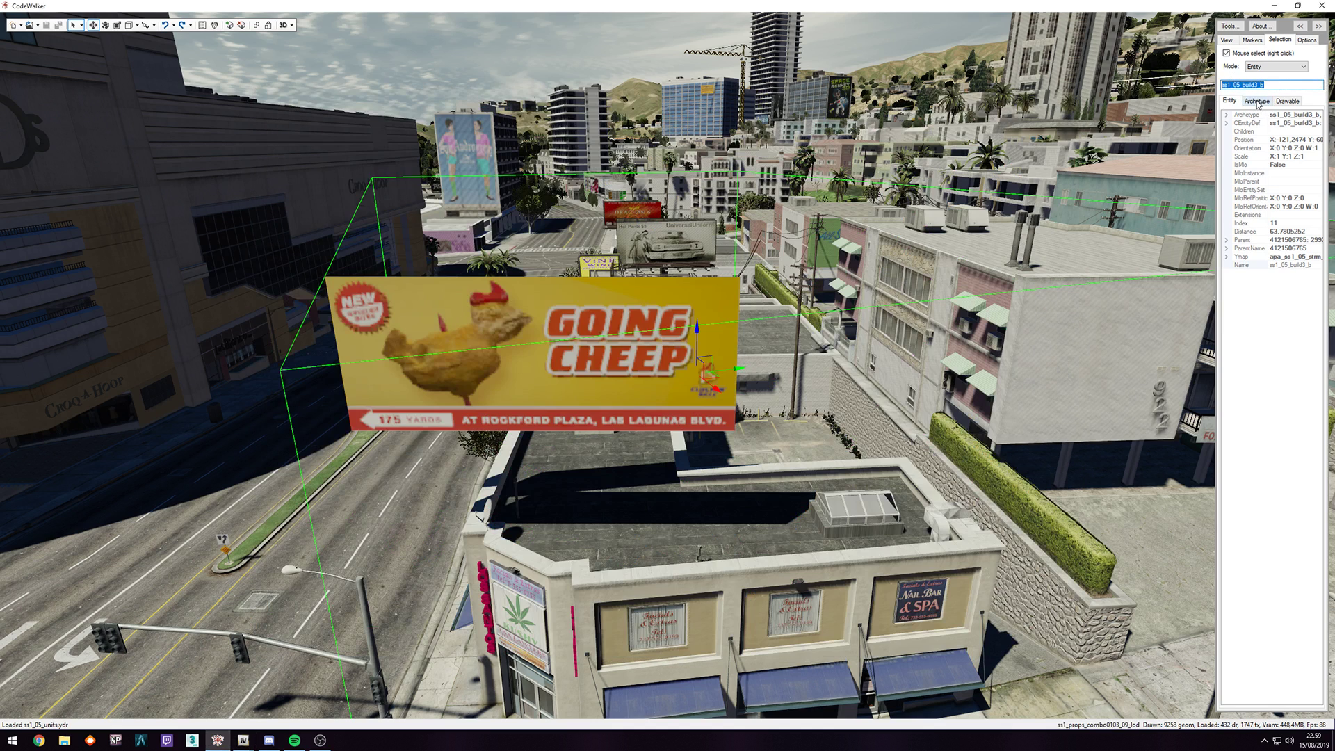
pyautogui.click(1255, 102)
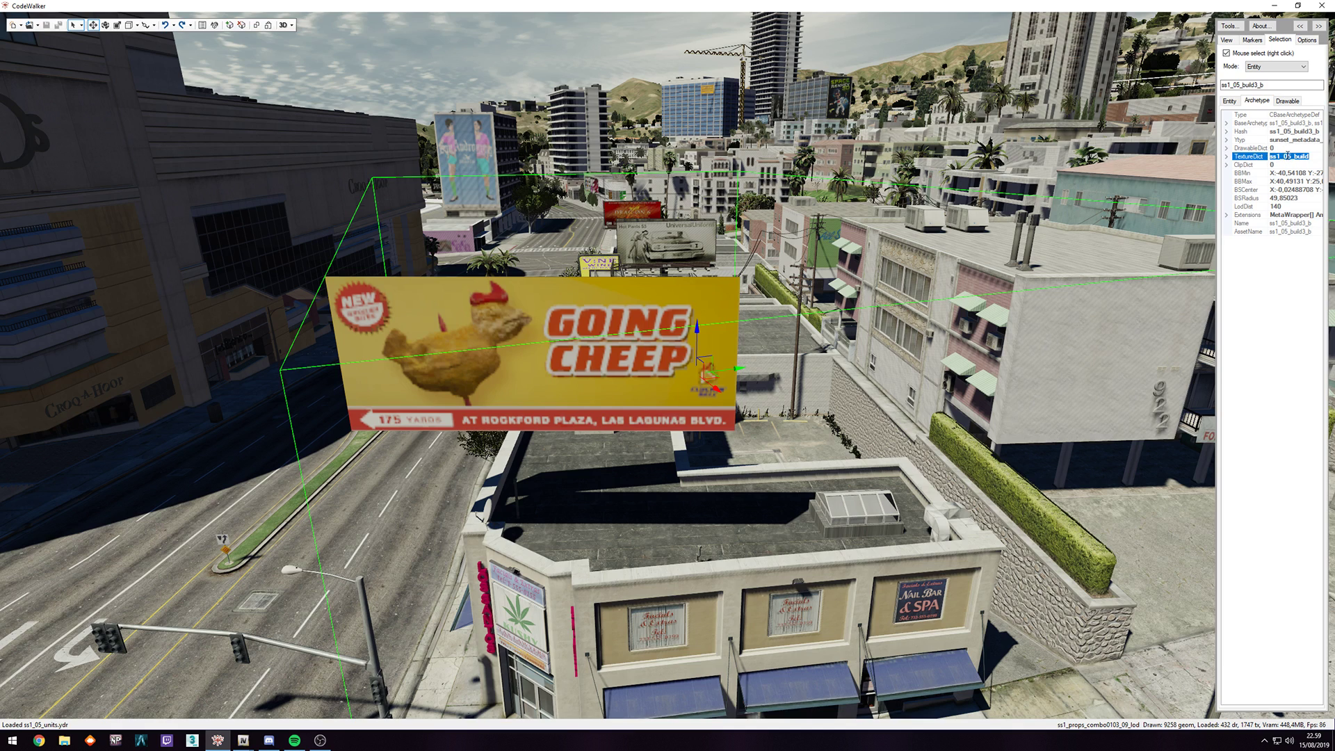
# - Switch back to the OpenIV model viewer and add the ss1_05_build.ytd texture dictionary to the building model
pyautogui.hotkey('alt', 'Tab')
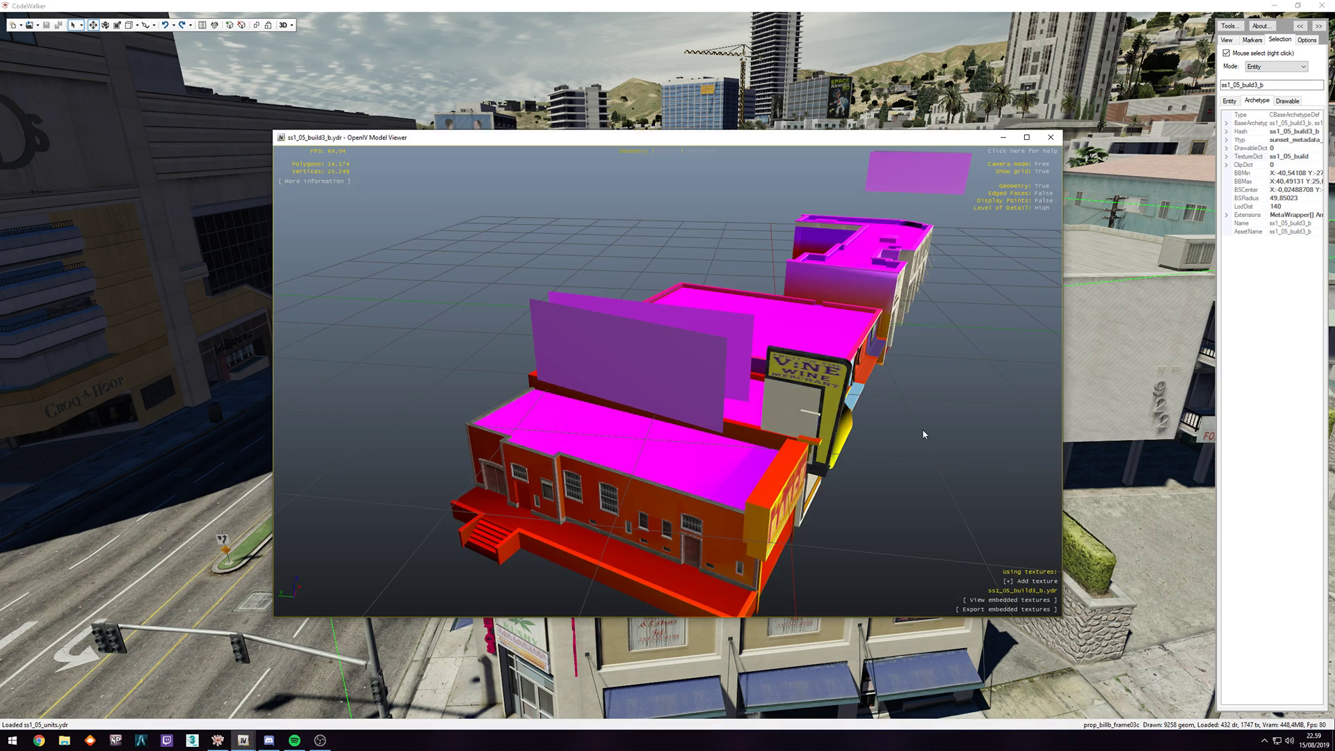
pyautogui.click(1027, 582)
pyautogui.moveTo(1050, 607)
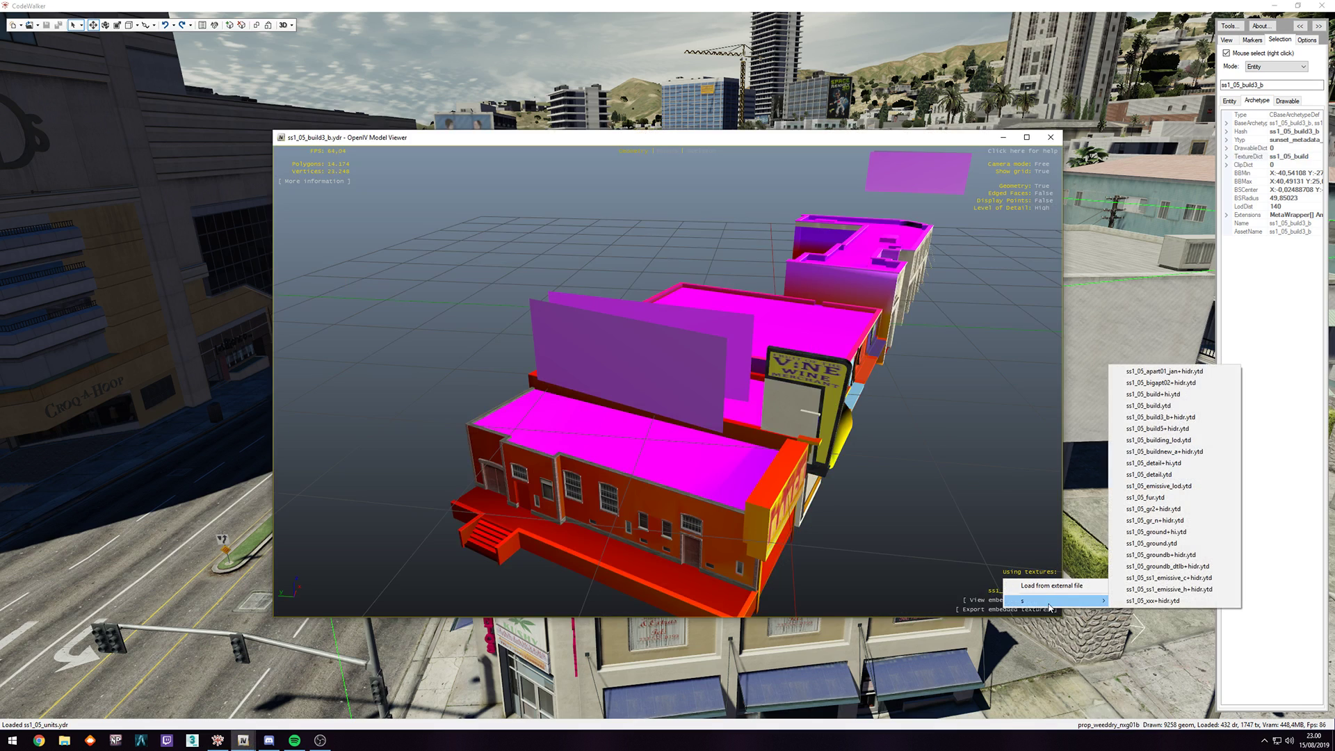
pyautogui.click(1159, 407)
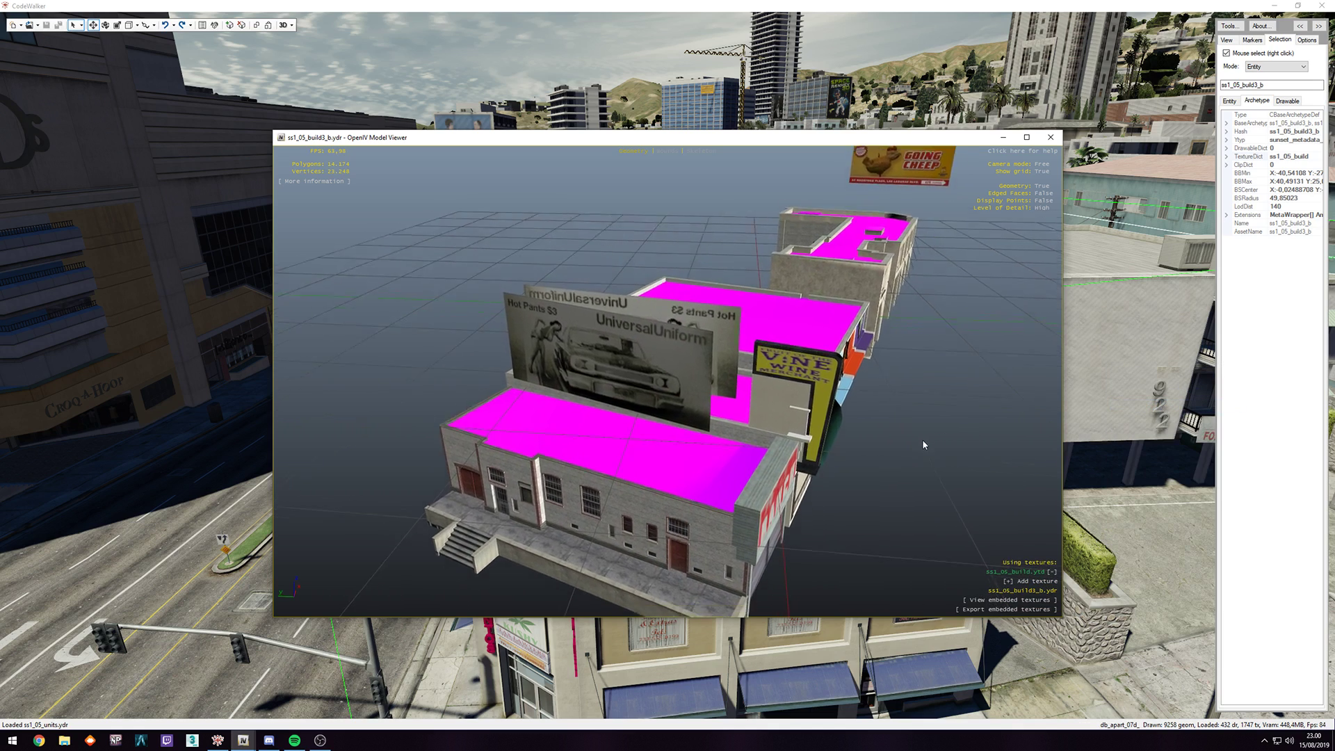
# - Examine the building's walls, roofs and billboards from several angles with the added textures, and close the model viewer
pyautogui.scroll(5, 921, 439)
pyautogui.moveTo(915, 471); pyautogui.dragTo(582, 418)
pyautogui.scroll(3, 816, 394)
pyautogui.scroll(-3, 534, 412)
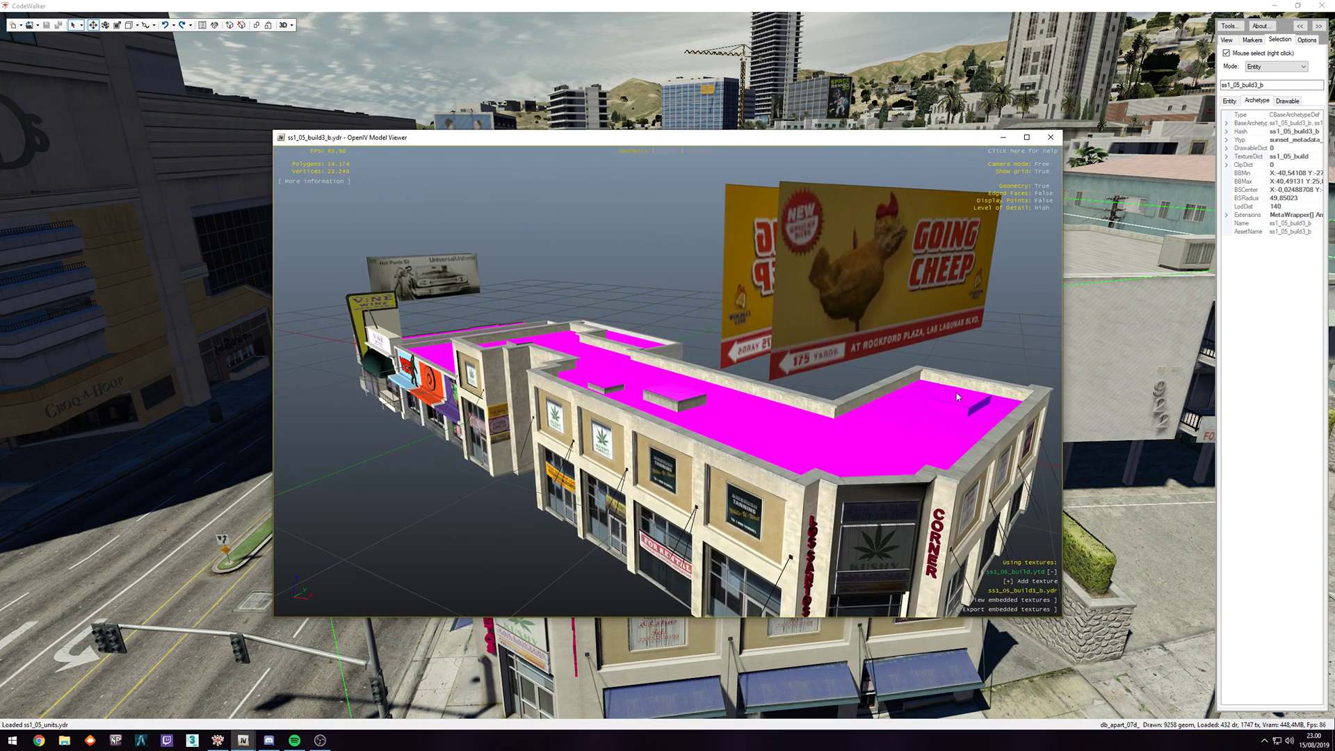
pyautogui.moveTo(779, 319); pyautogui.dragTo(964, 486)
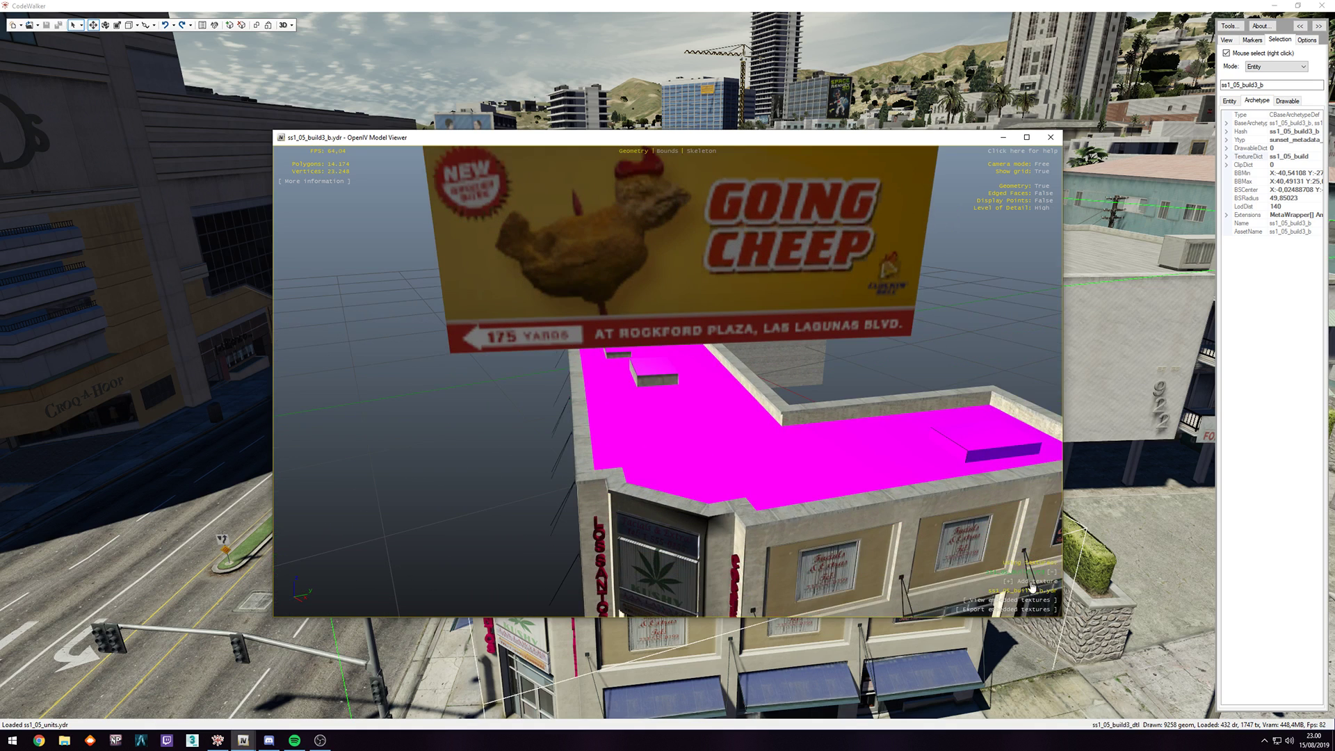
pyautogui.press('s')
pyautogui.moveTo(873, 408); pyautogui.dragTo(872, 372)
pyautogui.press('w')
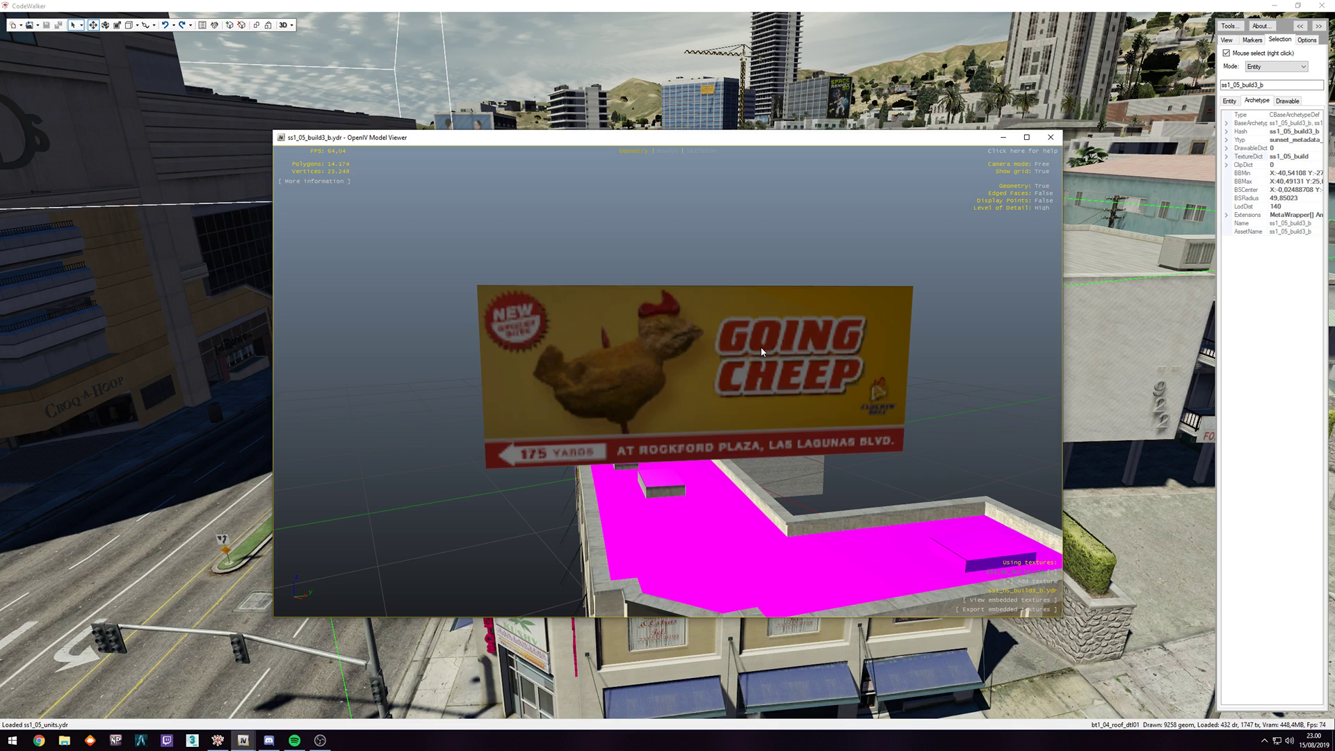
pyautogui.press('Escape')
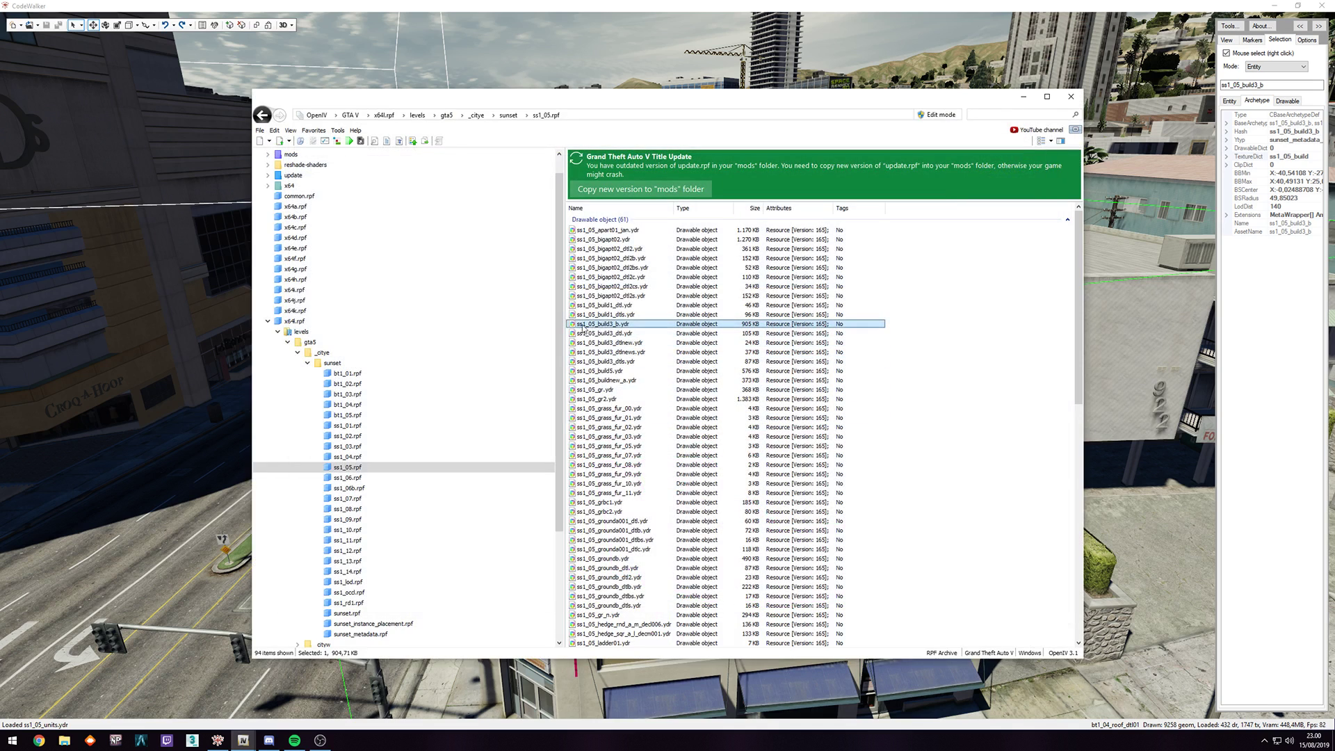
# - Start exporting ss1_05_build3_b.ydr to openFormats (.odr), bringing up the destination folder choice
pyautogui.rightClick(622, 327)
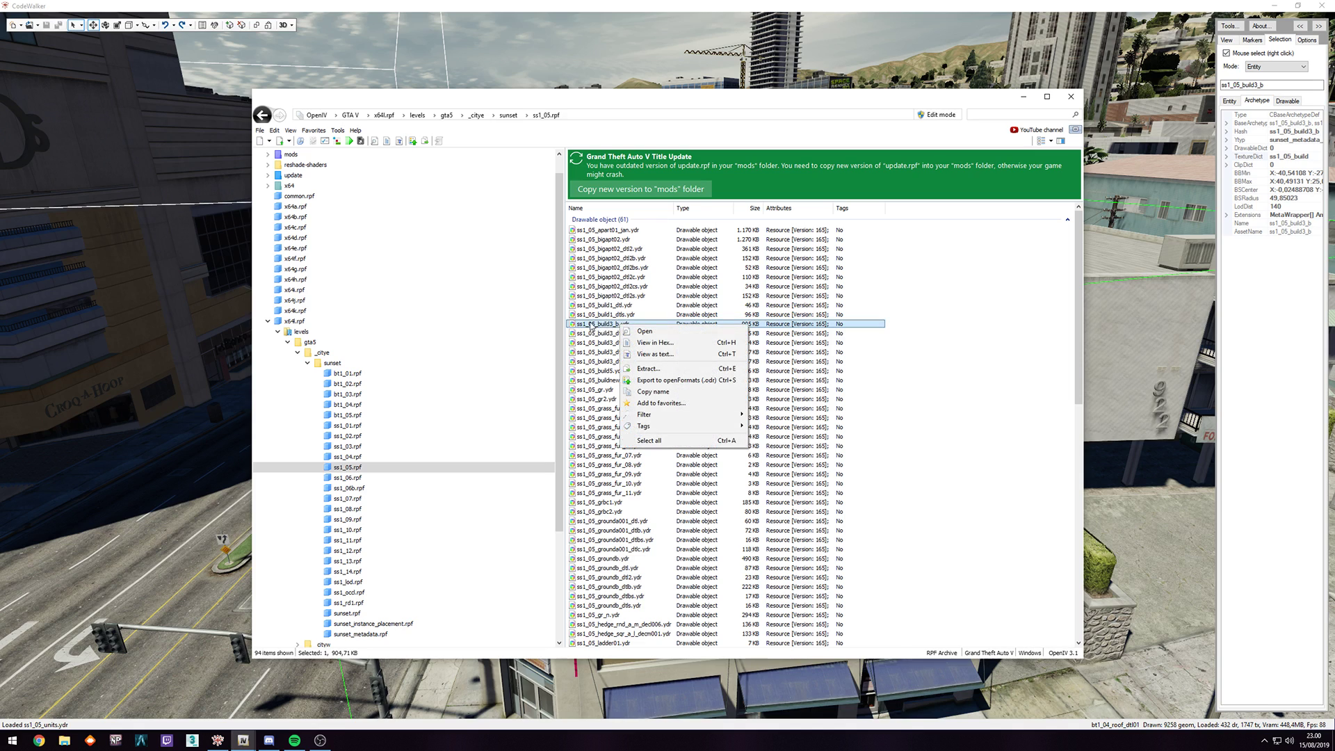
pyautogui.click(686, 386)
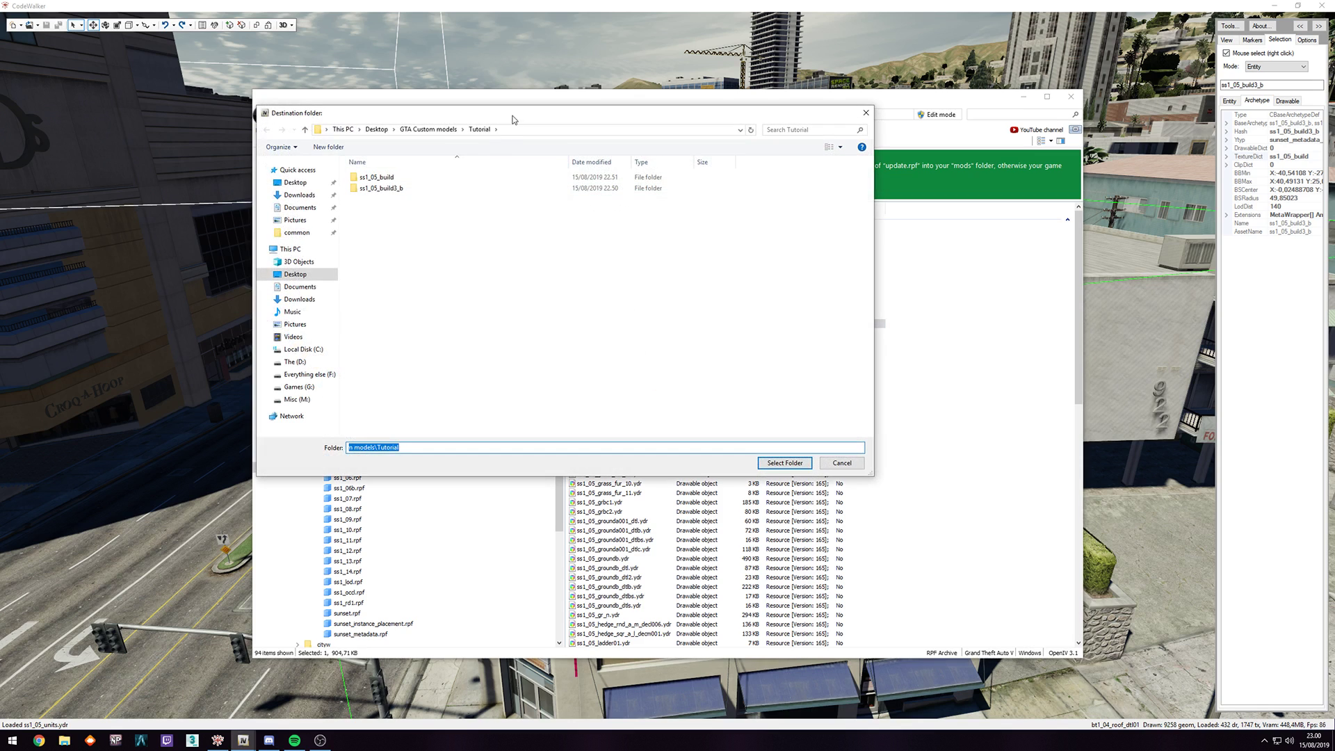
pyautogui.moveTo(512, 118); pyautogui.dragTo(575, 208)
# - In File Explorer, delete the old ss1_05_build and ss1_05_build3_b files and folders from Desktop > GTA Custom models > Tutorial
pyautogui.click(64, 740)
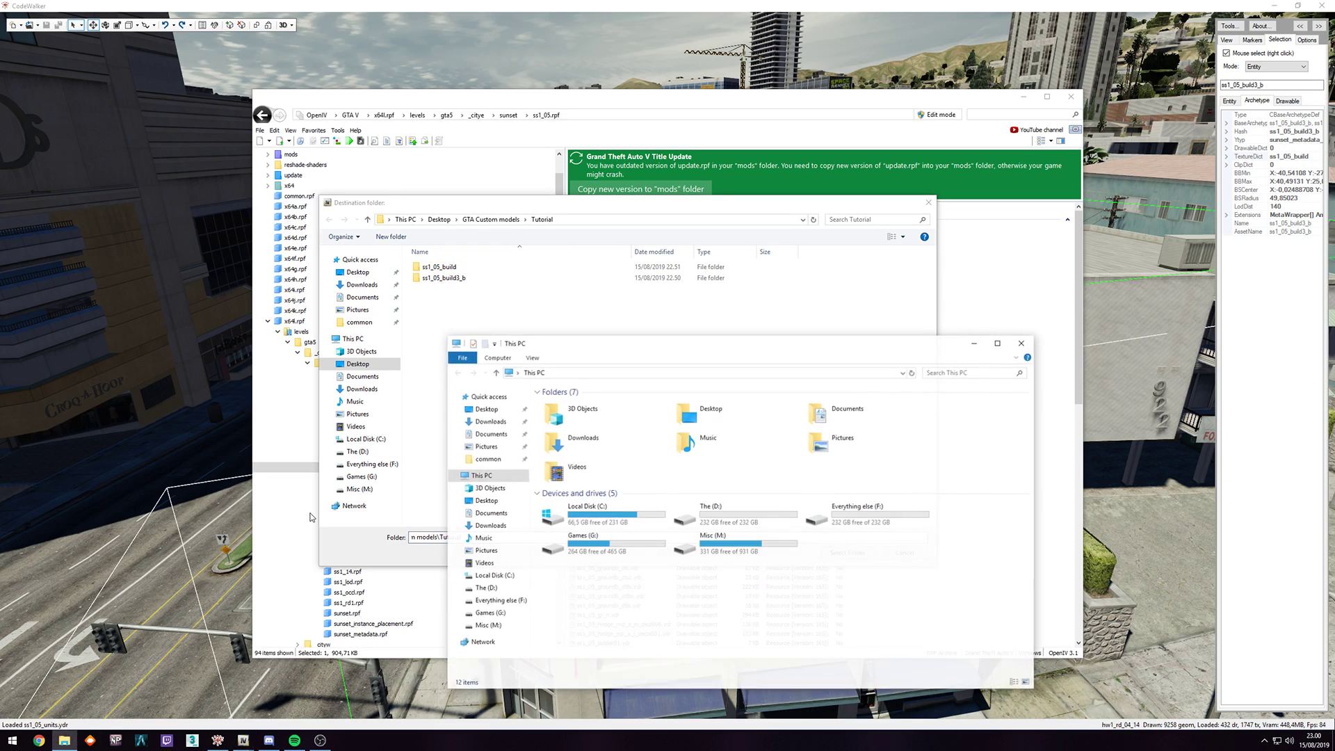
pyautogui.click(485, 409)
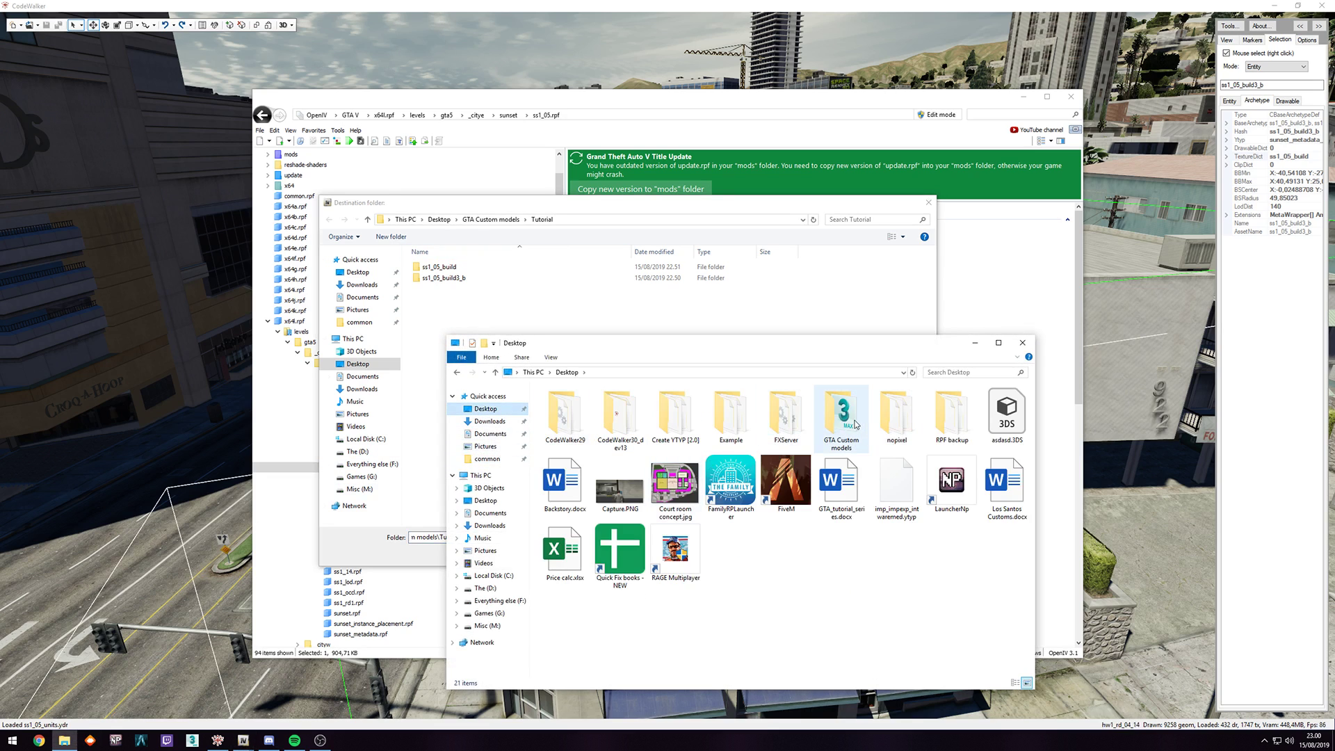
pyautogui.click(856, 425)
pyautogui.doubleClick(847, 423)
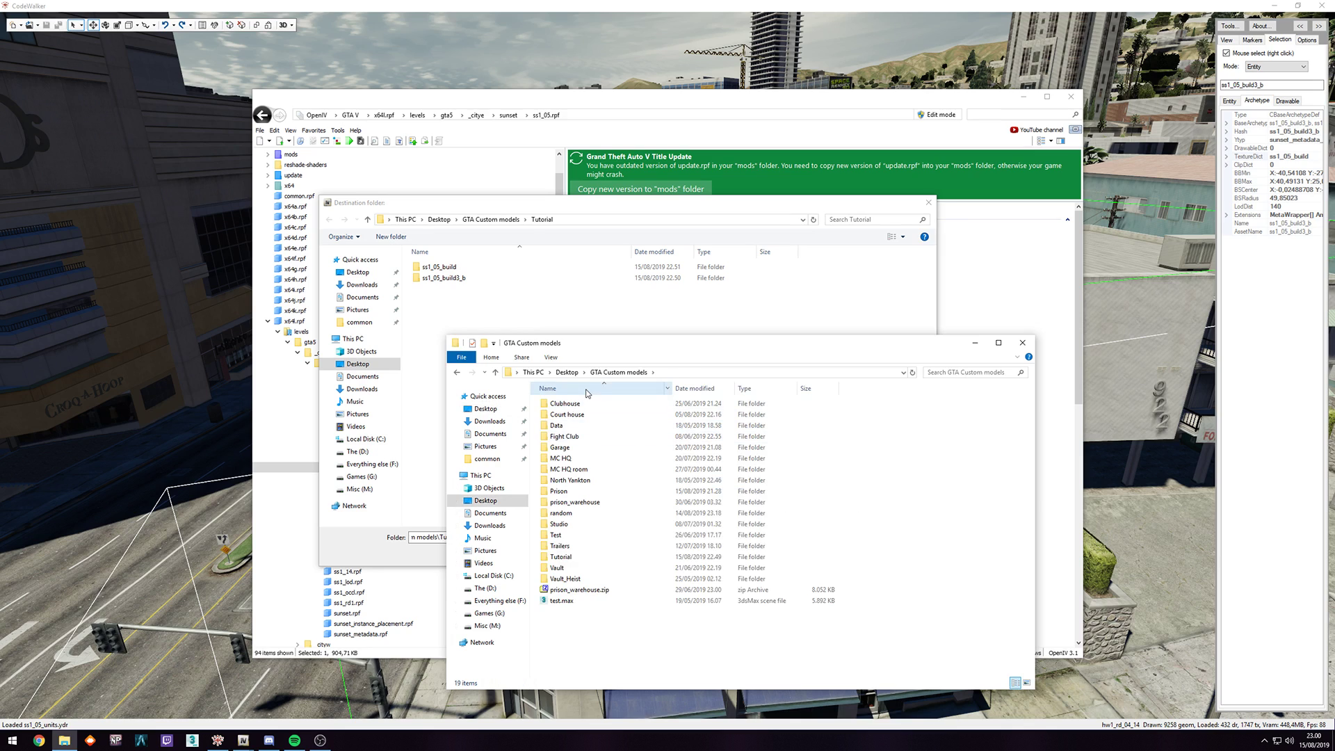
pyautogui.doubleClick(569, 557)
pyautogui.moveTo(636, 519); pyautogui.dragTo(572, 421)
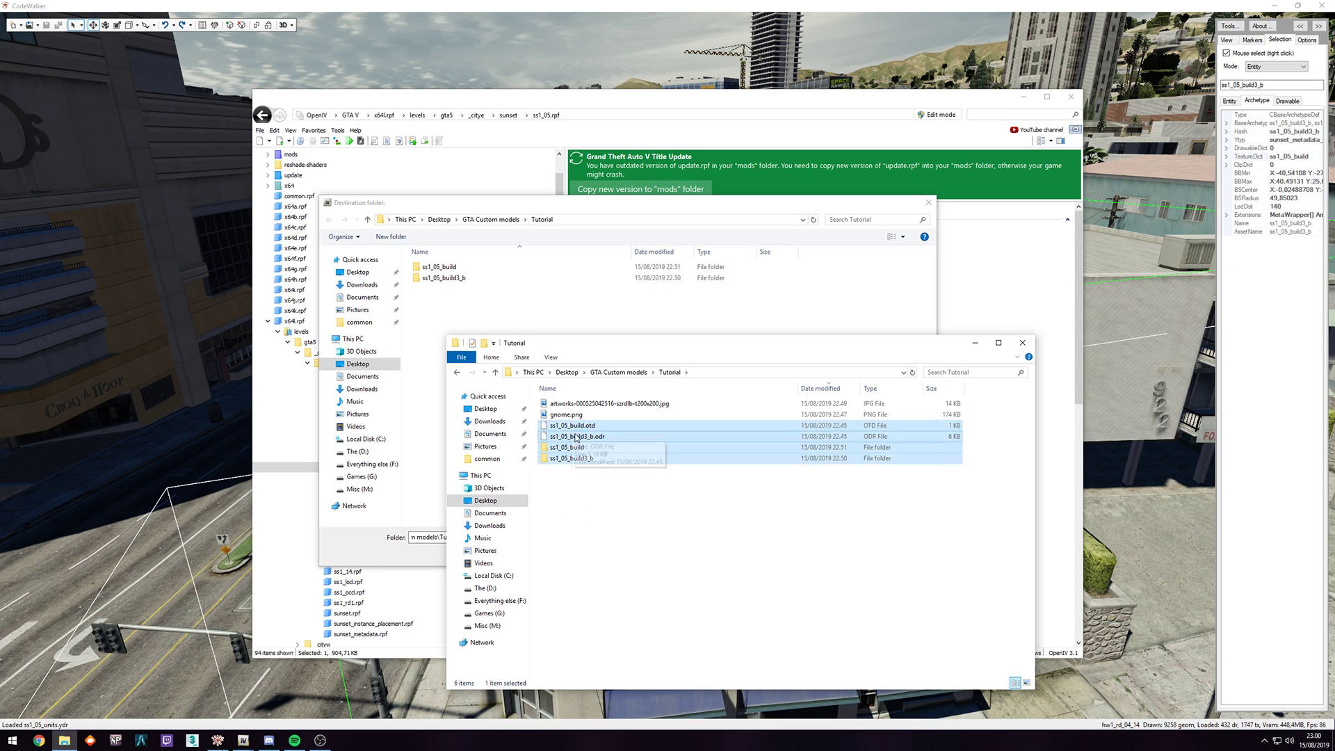
pyautogui.press('Delete')
# - Return to the pending OpenIV export and save the model into the Tutorial folder
pyautogui.click(544, 293)
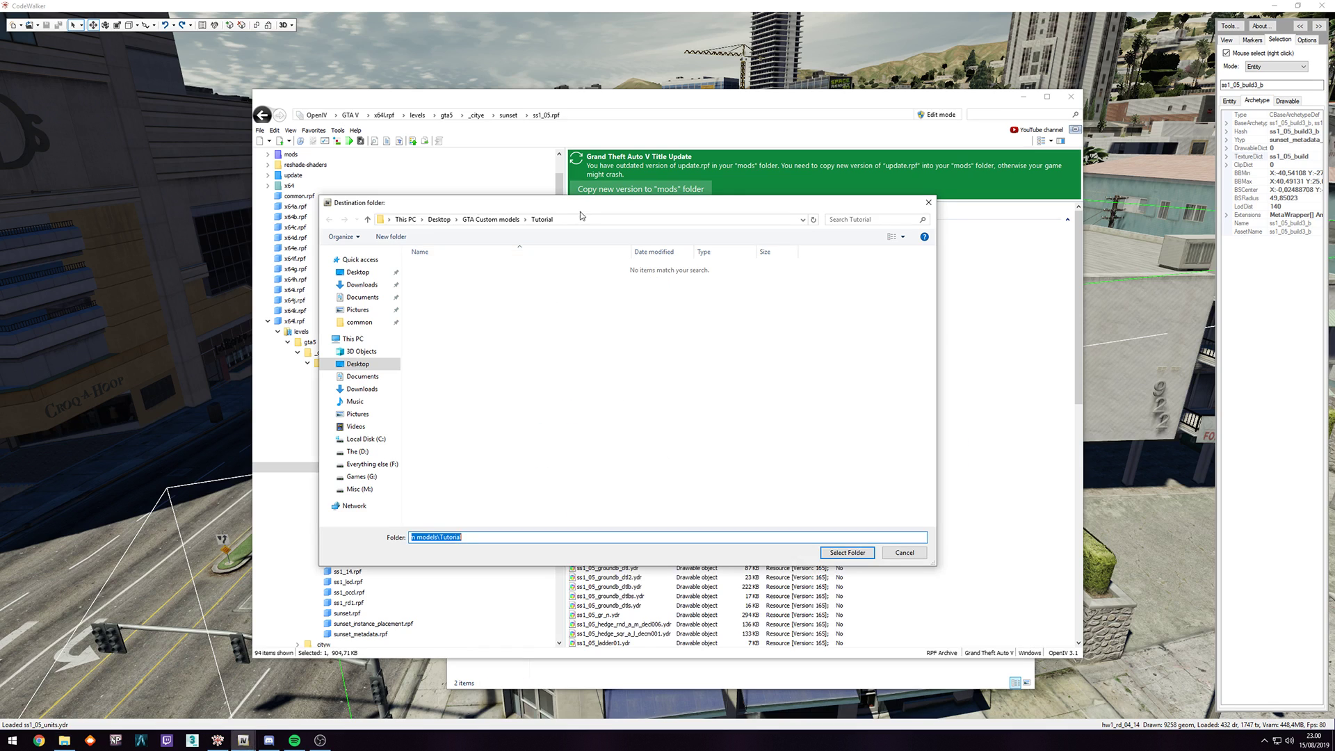
pyautogui.moveTo(580, 205); pyautogui.dragTo(560, 197)
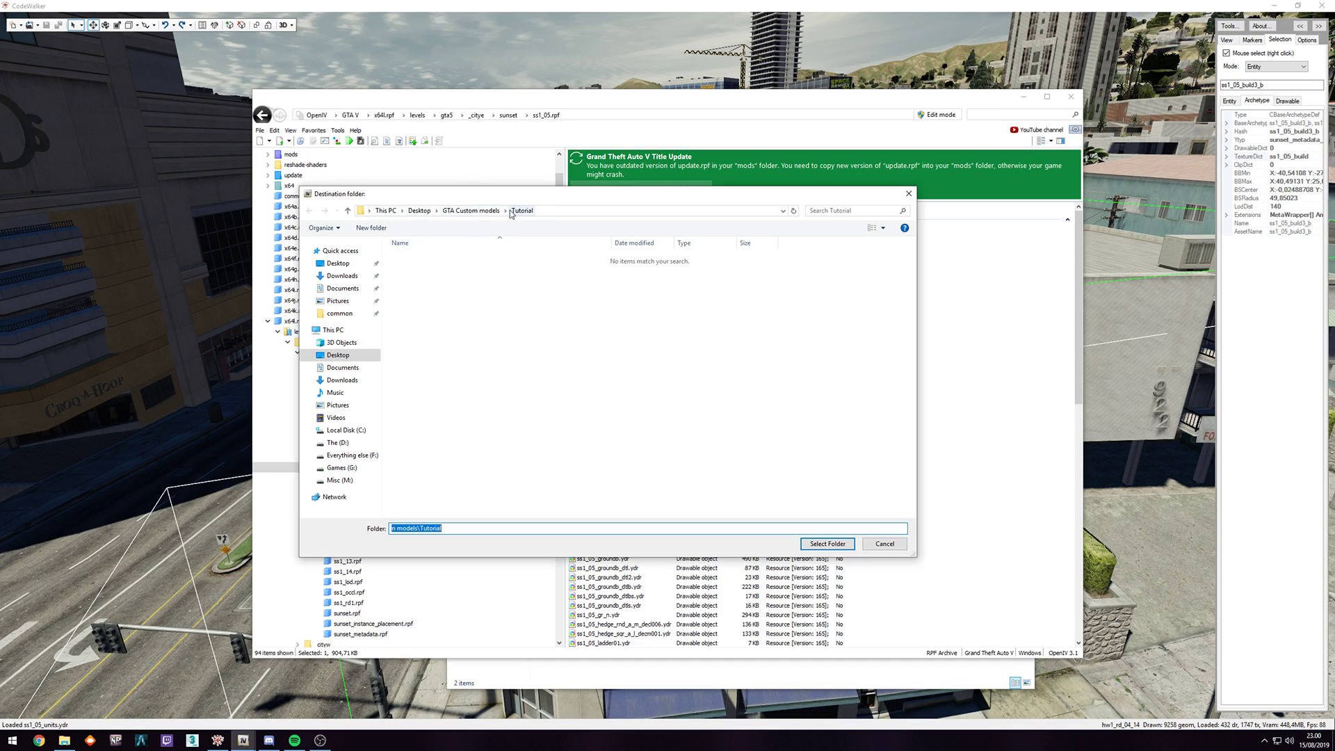
pyautogui.click(839, 547)
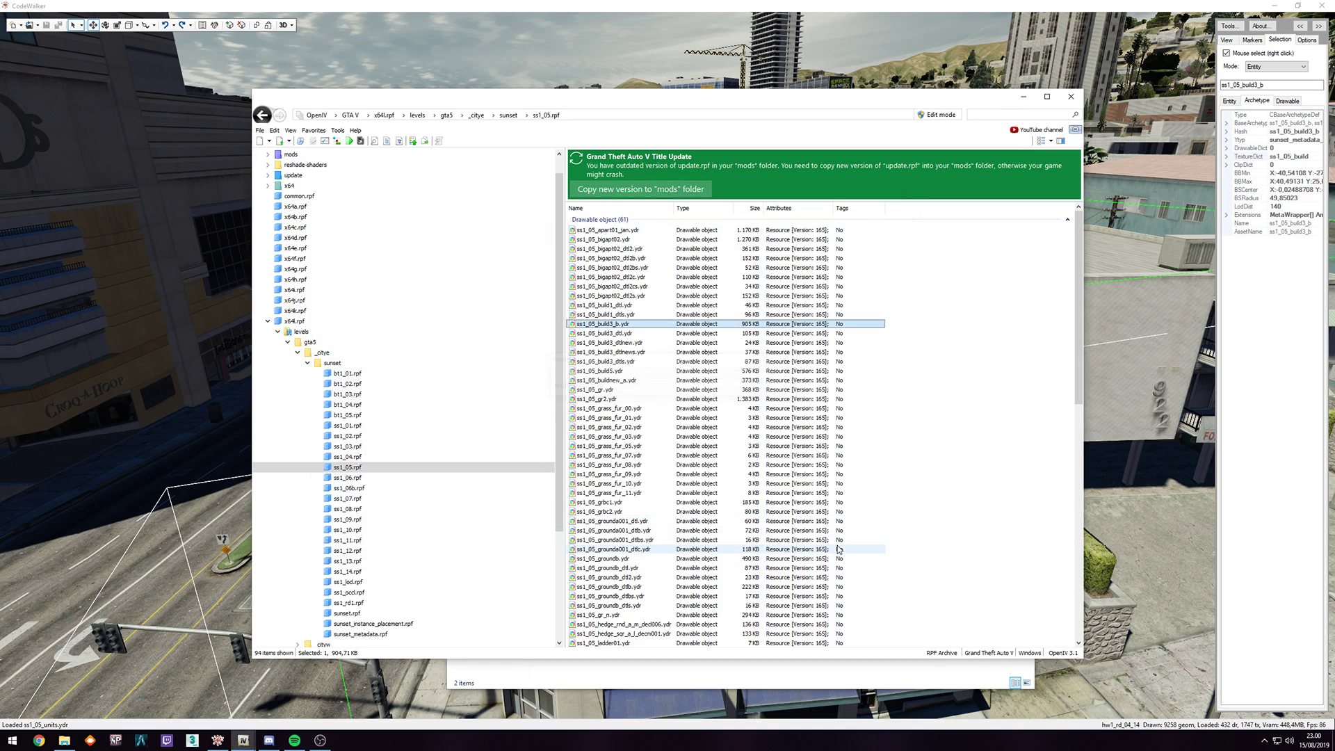
# - Find ss1_05_build.ytd among the archive's texture dictionaries, inspect its wall and billboard textures, and close the texture viewer
pyautogui.scroll(-2, 687, 376)
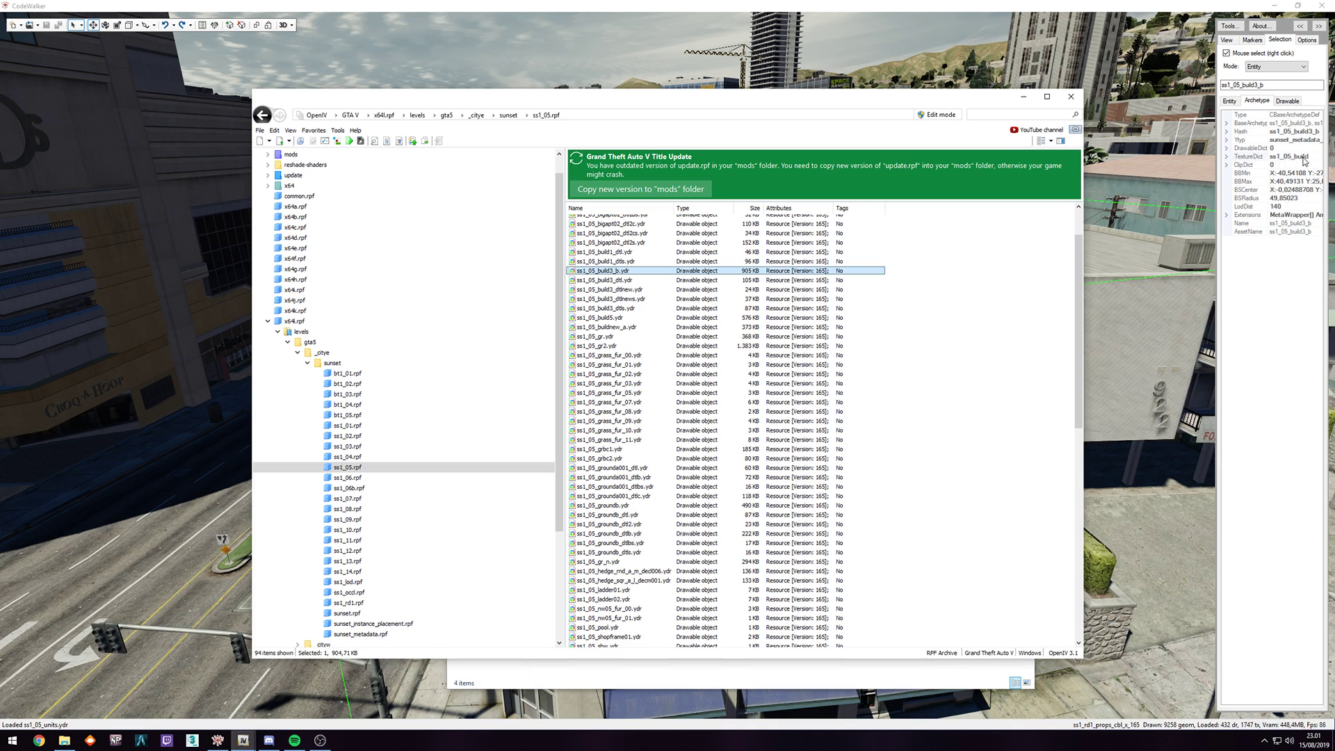
pyautogui.scroll(-15, 690, 379)
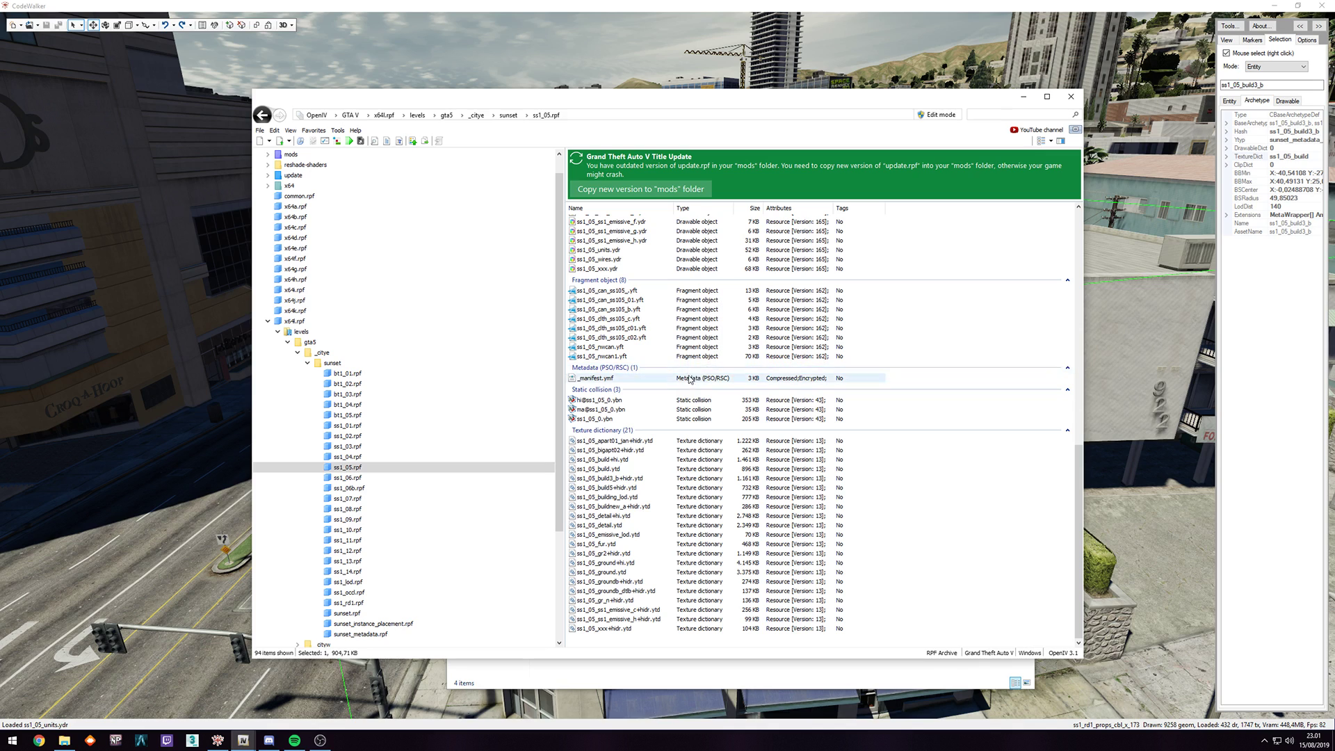
pyautogui.click(587, 470)
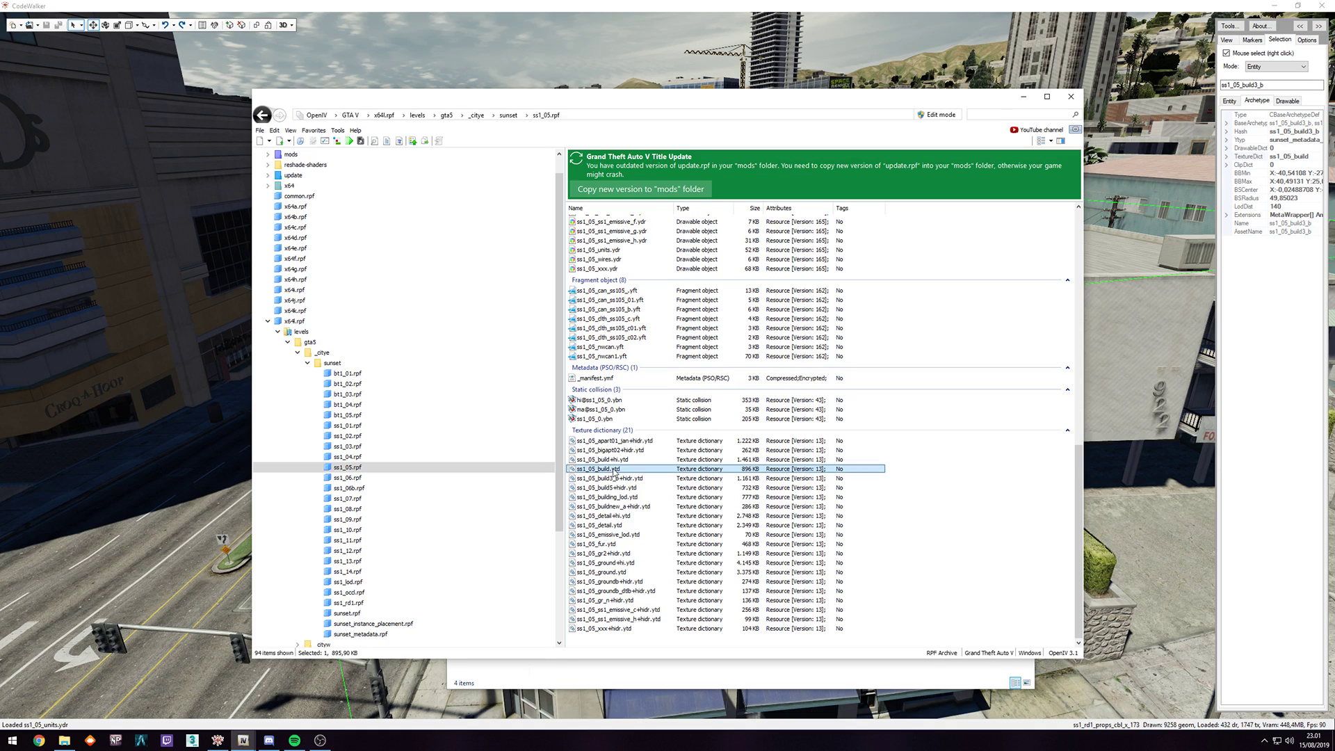
pyautogui.doubleClick(614, 472)
pyautogui.scroll(-5, 722, 335)
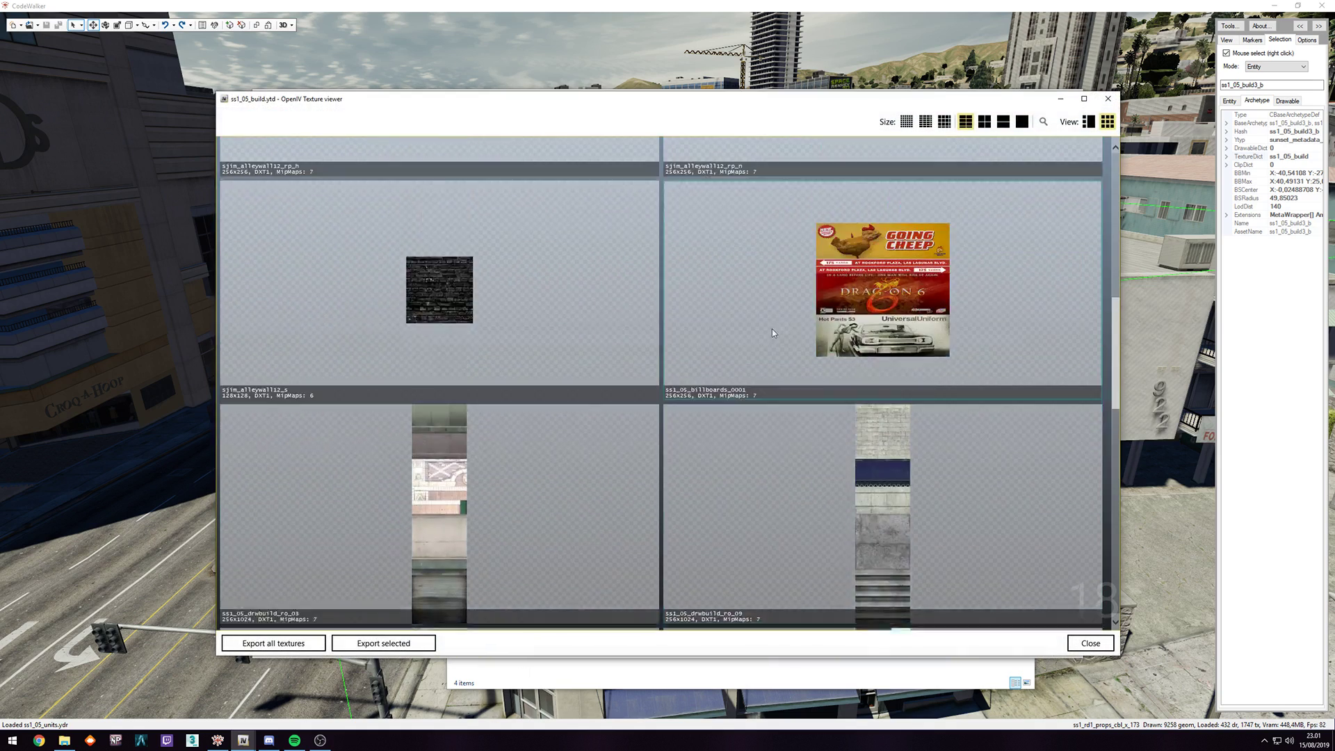
pyautogui.scroll(1, 771, 333)
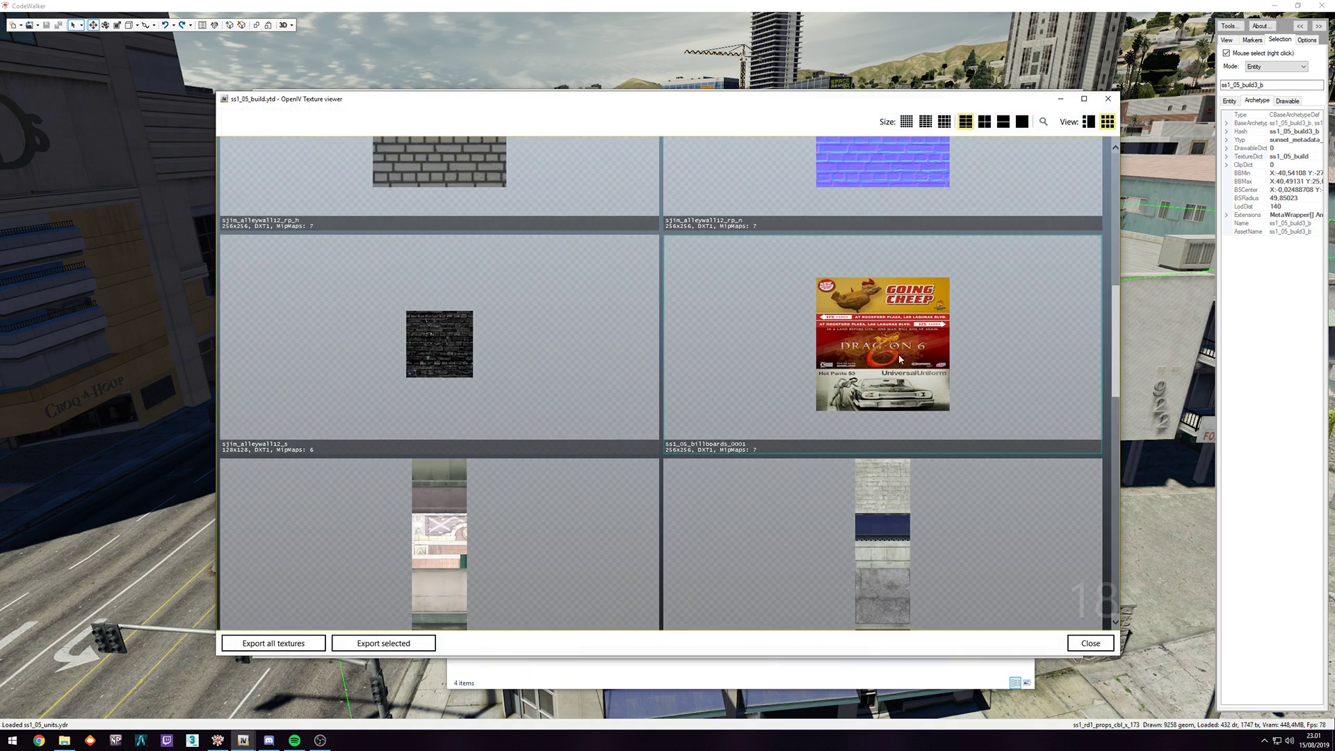
pyautogui.click(1108, 98)
# - Export ss1_05_build.ytd to openFormats (.otd) into the Tutorial folder
pyautogui.rightClick(612, 475)
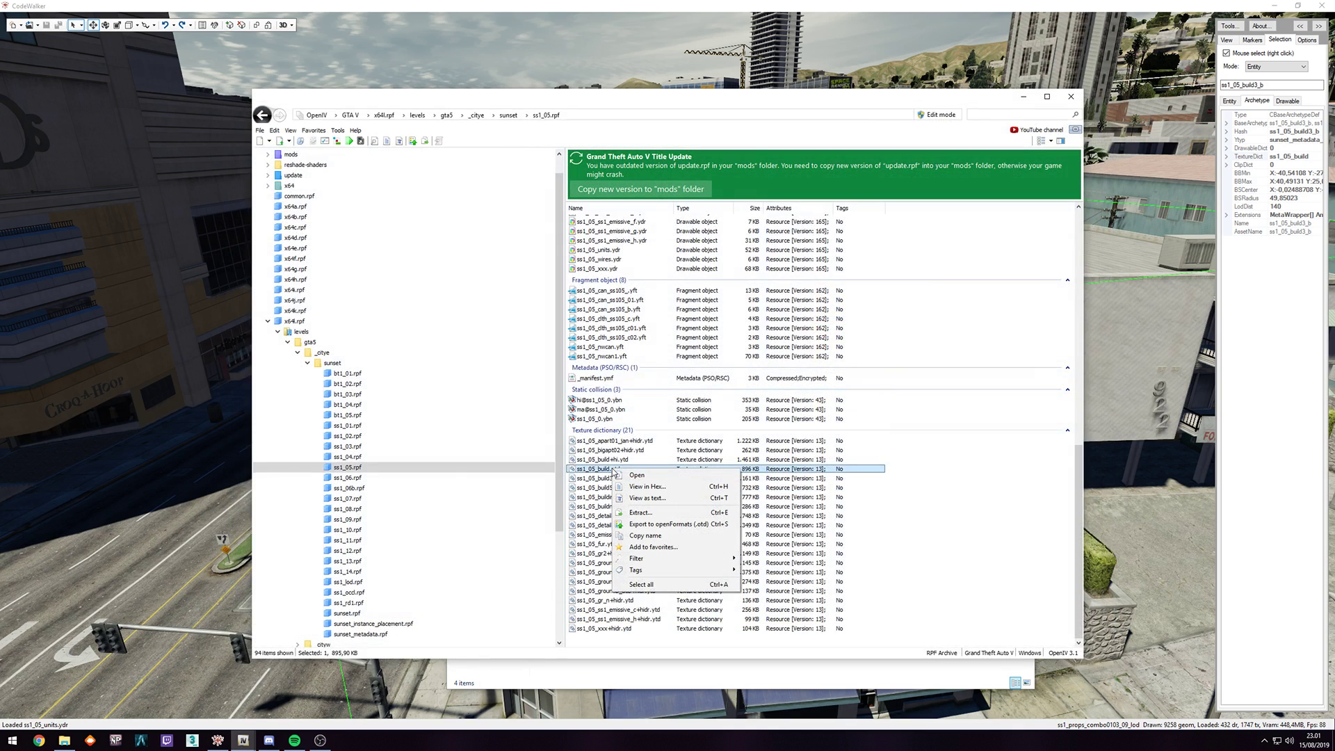
pyautogui.click(680, 526)
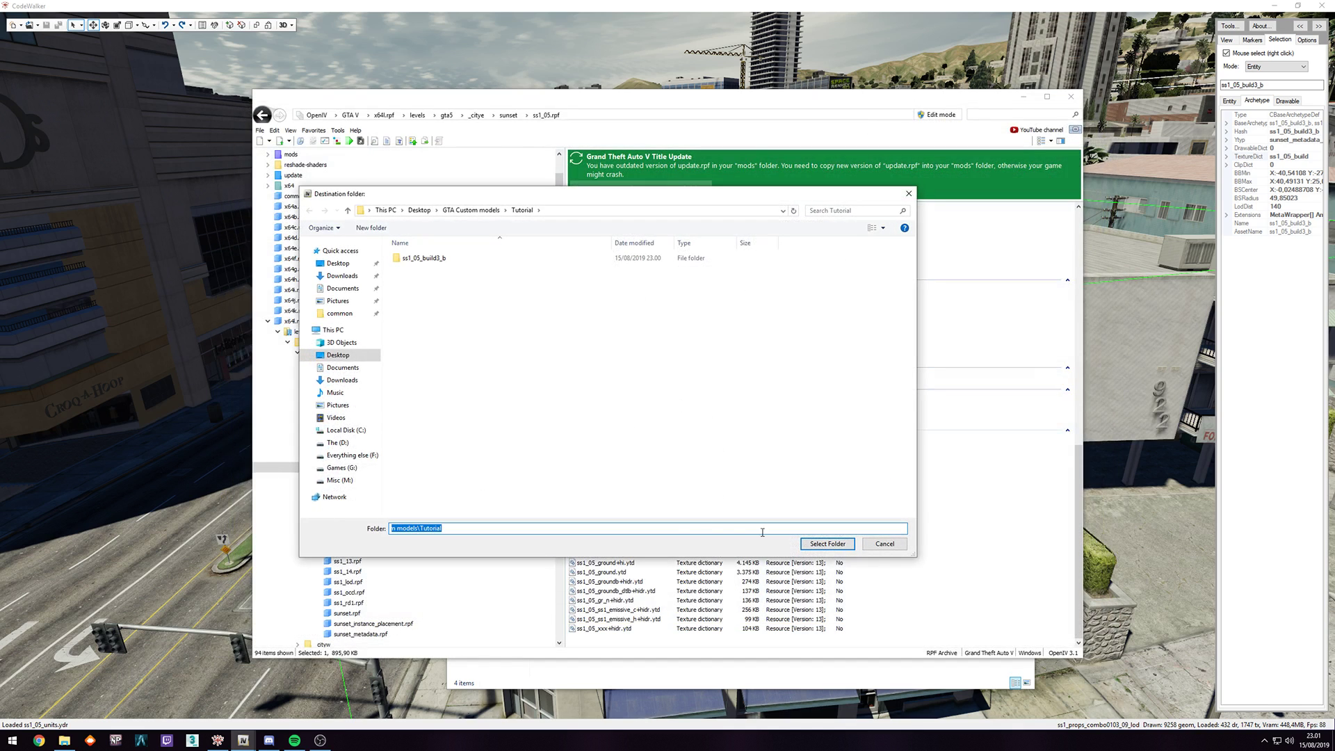
pyautogui.click(819, 543)
pyautogui.scroll(10, 780, 453)
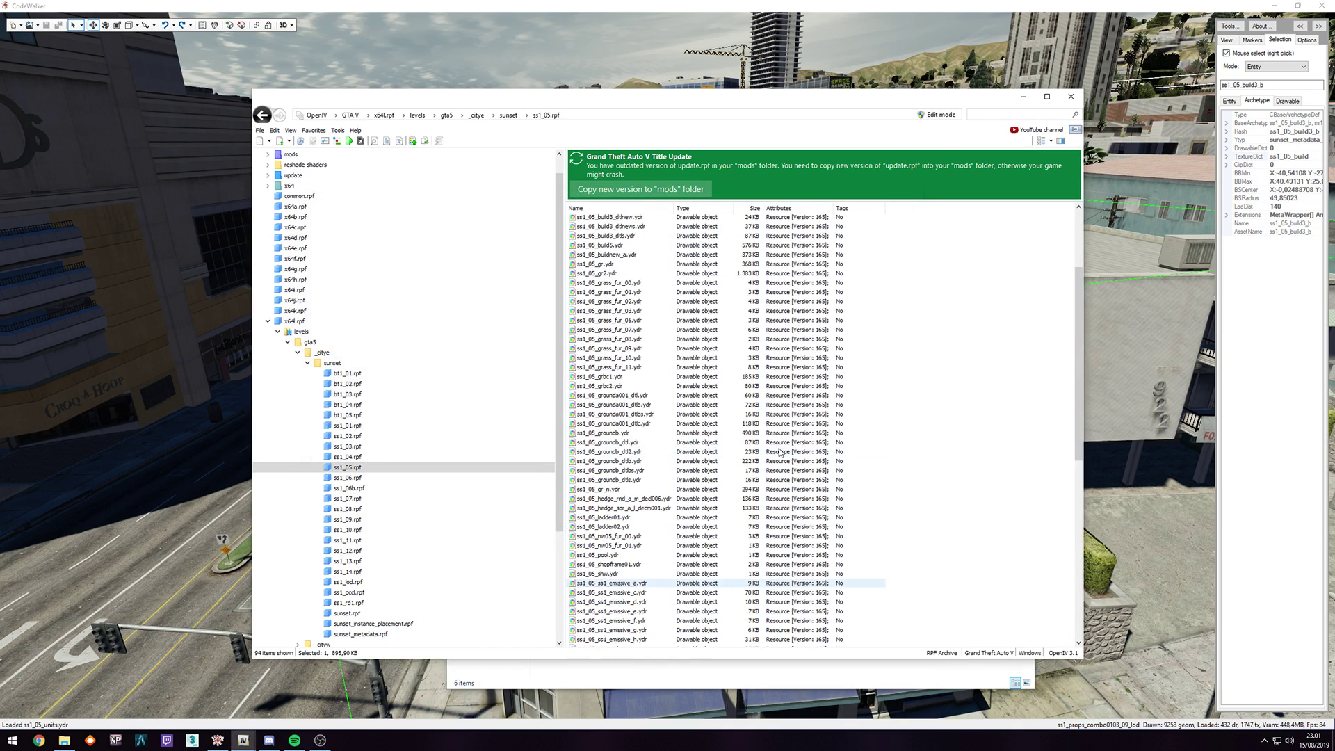
pyautogui.scroll(5, 780, 453)
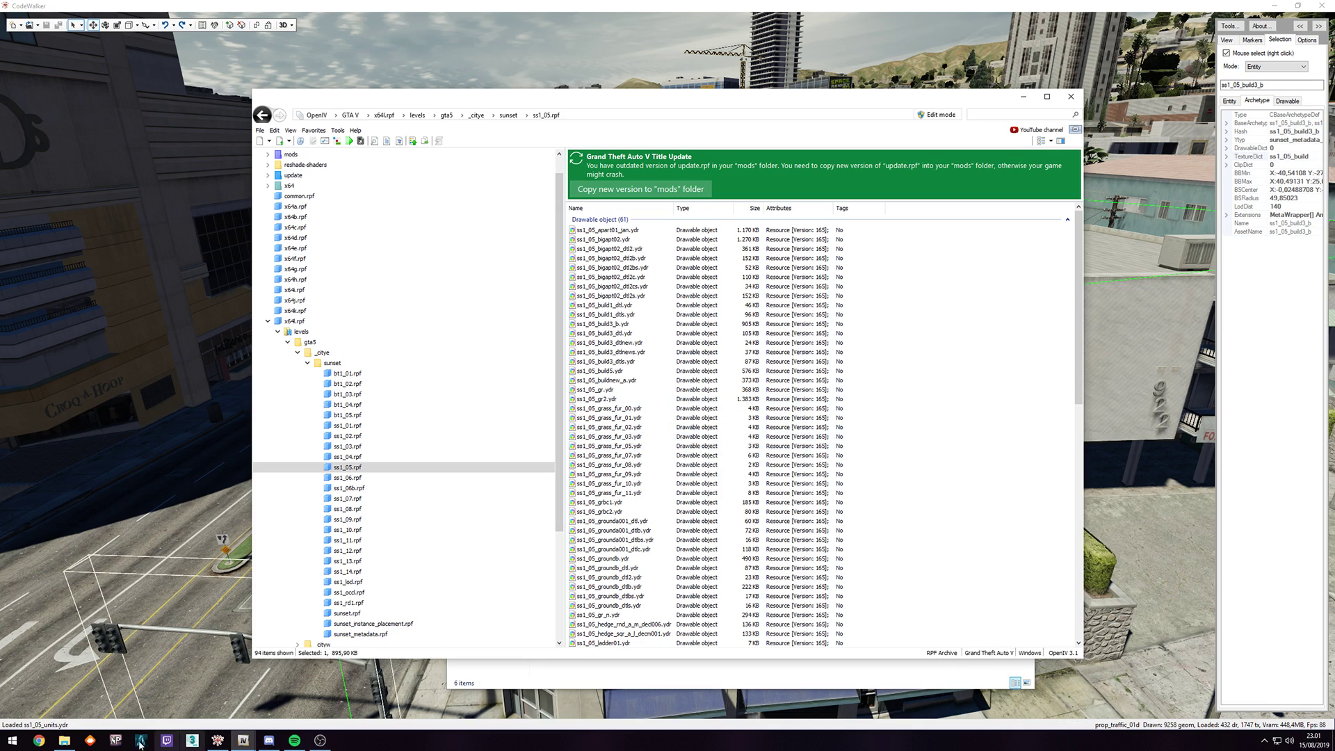
# - Switch to File Explorer and check the exported ss1_05_build.otd and ss1_05_build3_b.odr files in the Tutorial folder
pyautogui.click(63, 740)
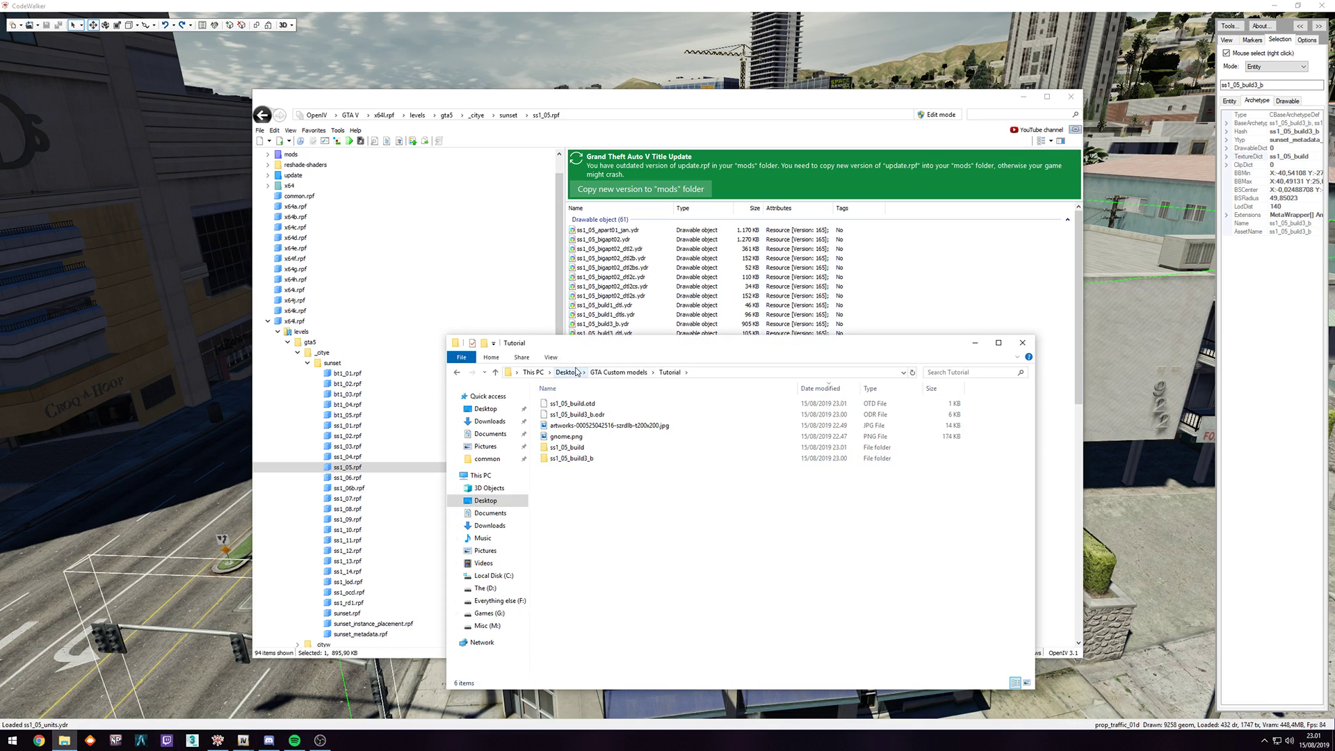
pyautogui.moveTo(625, 343); pyautogui.dragTo(524, 329)
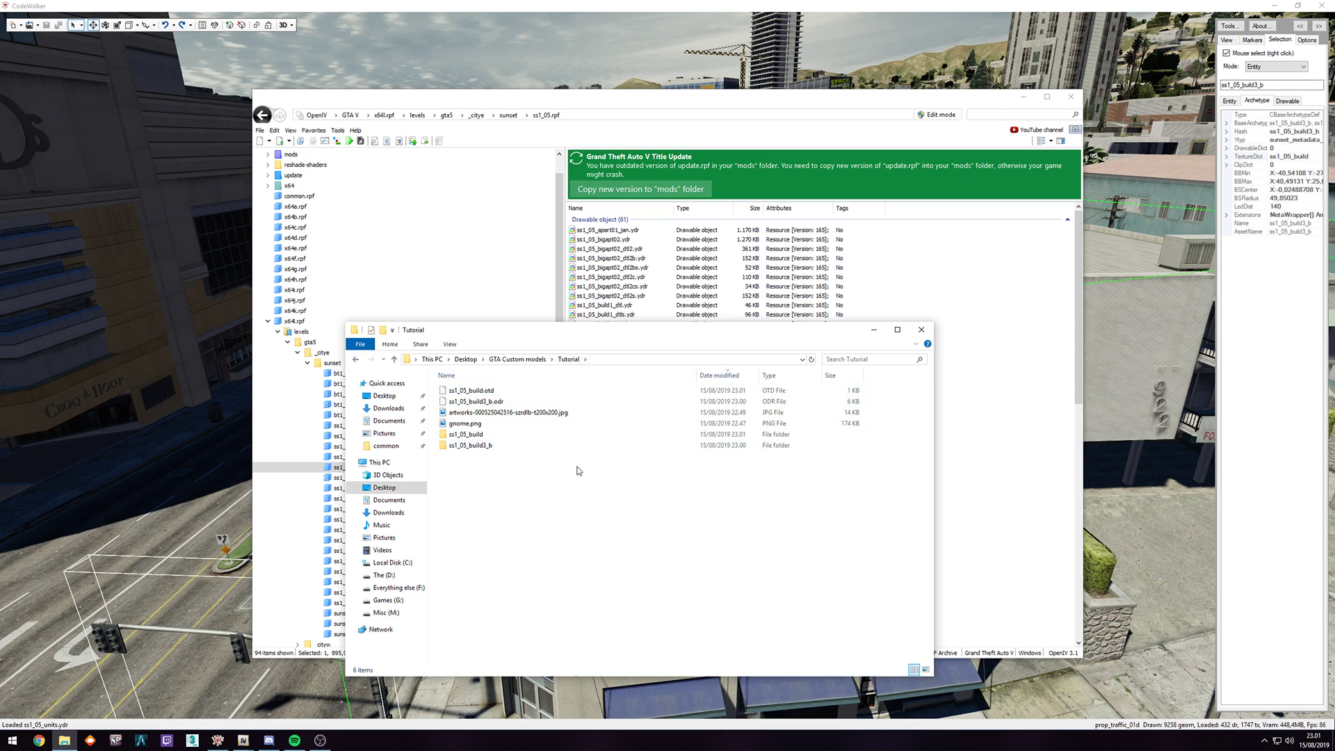
pyautogui.click(519, 394)
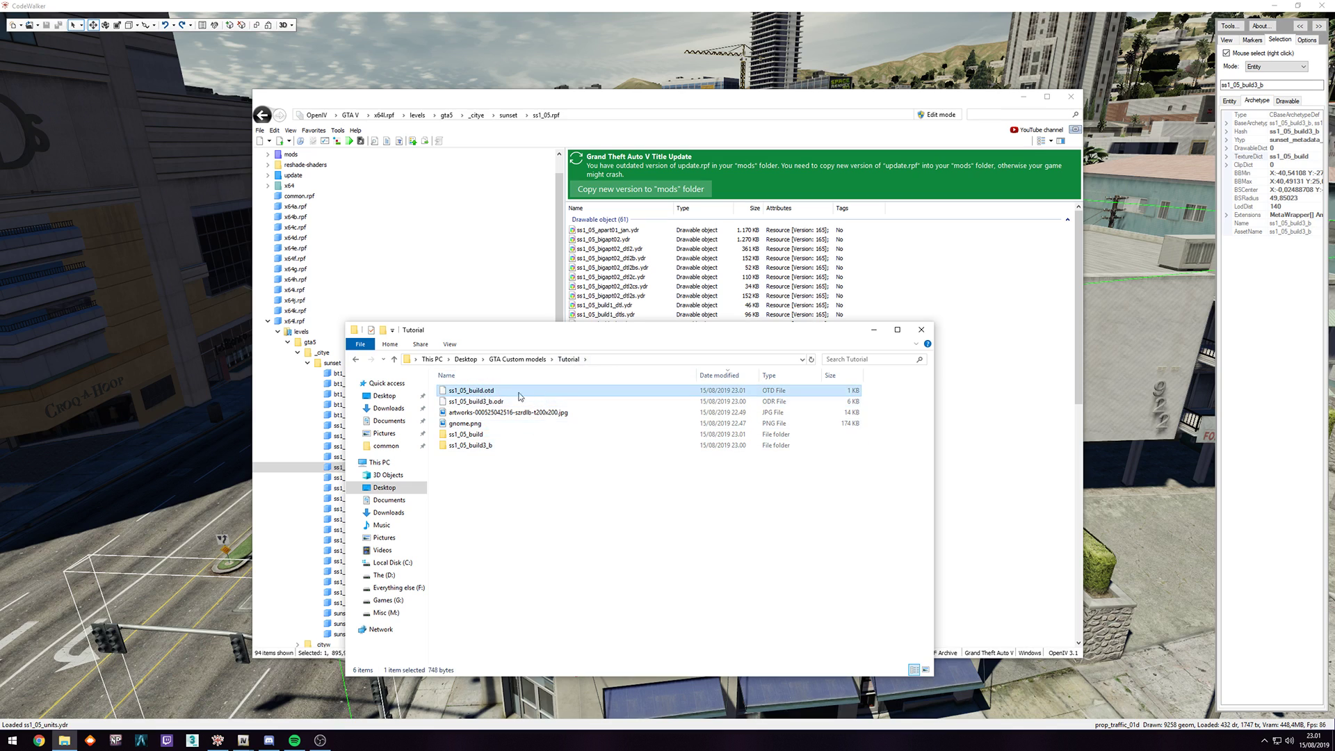
pyautogui.click(504, 401)
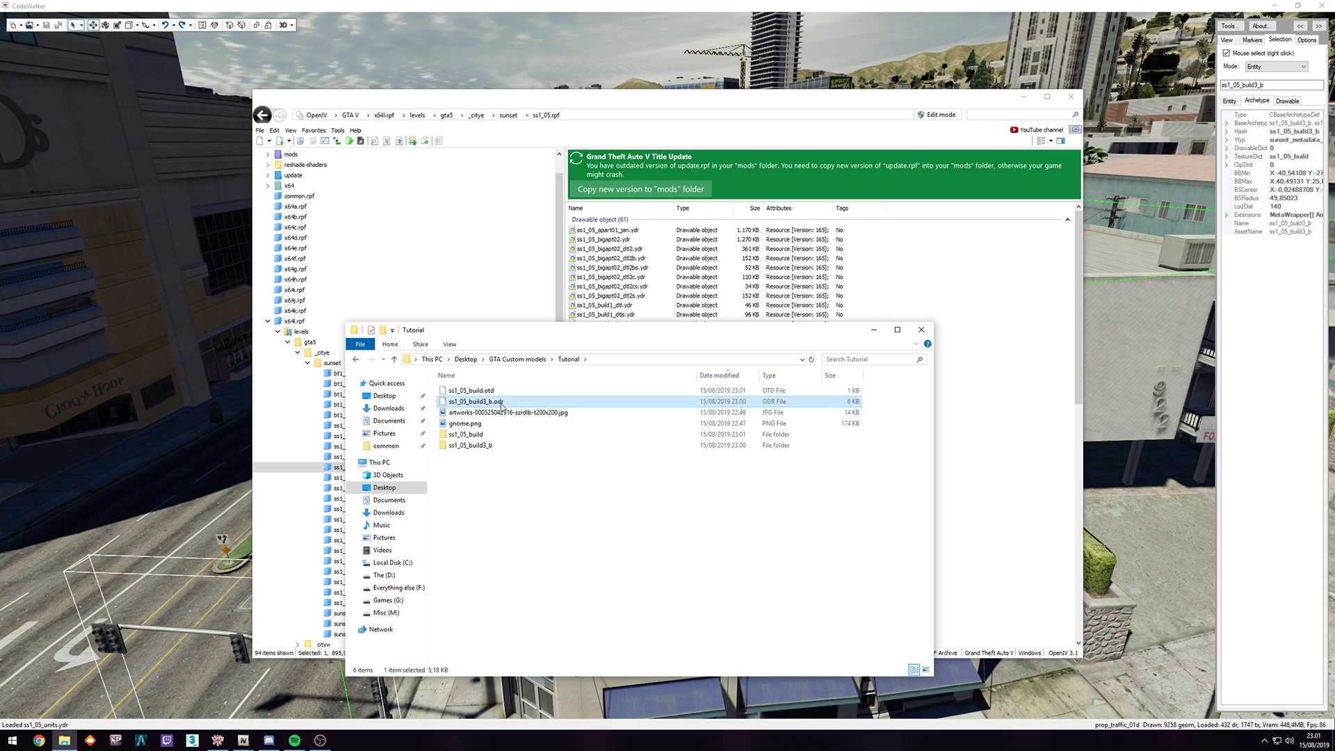
pyautogui.press('Up')
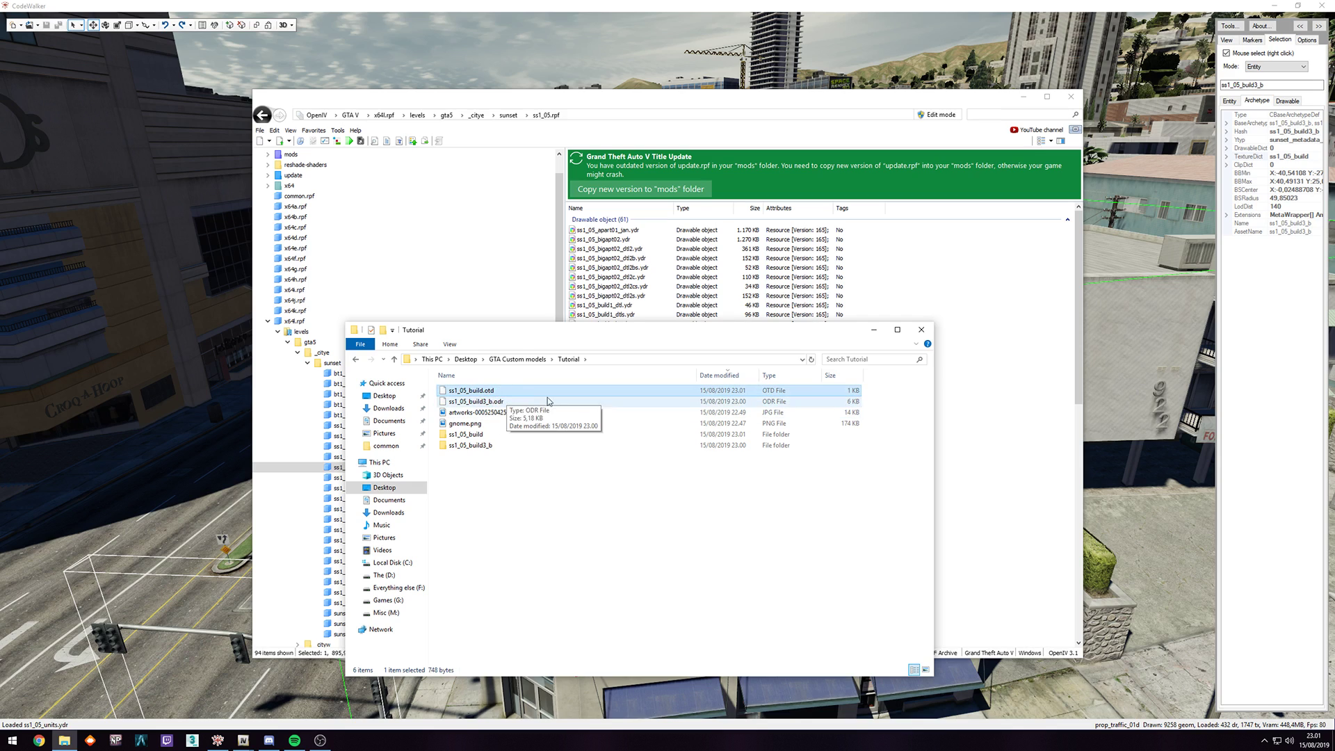
pyautogui.click(503, 401)
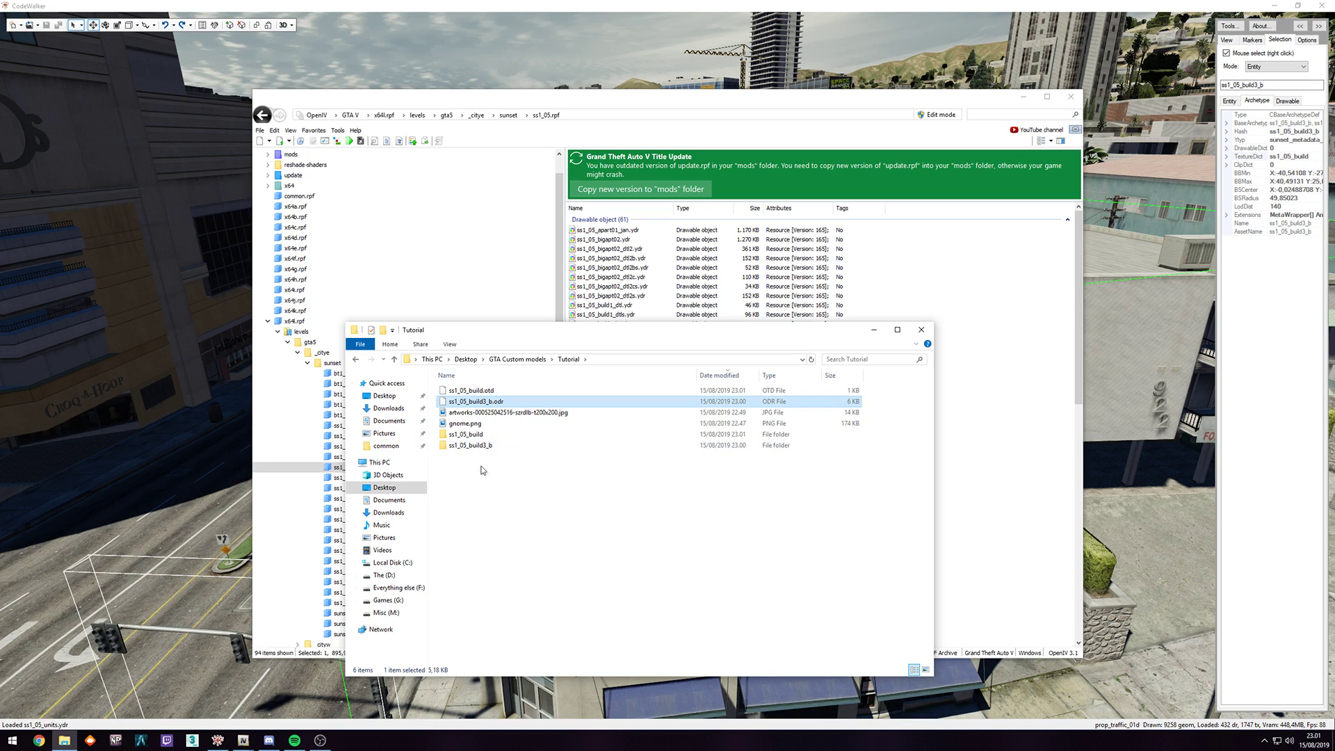
# - Open the exported ss1_05_build3_b folder and display its files as large icons to preview the textures
pyautogui.click(459, 447)
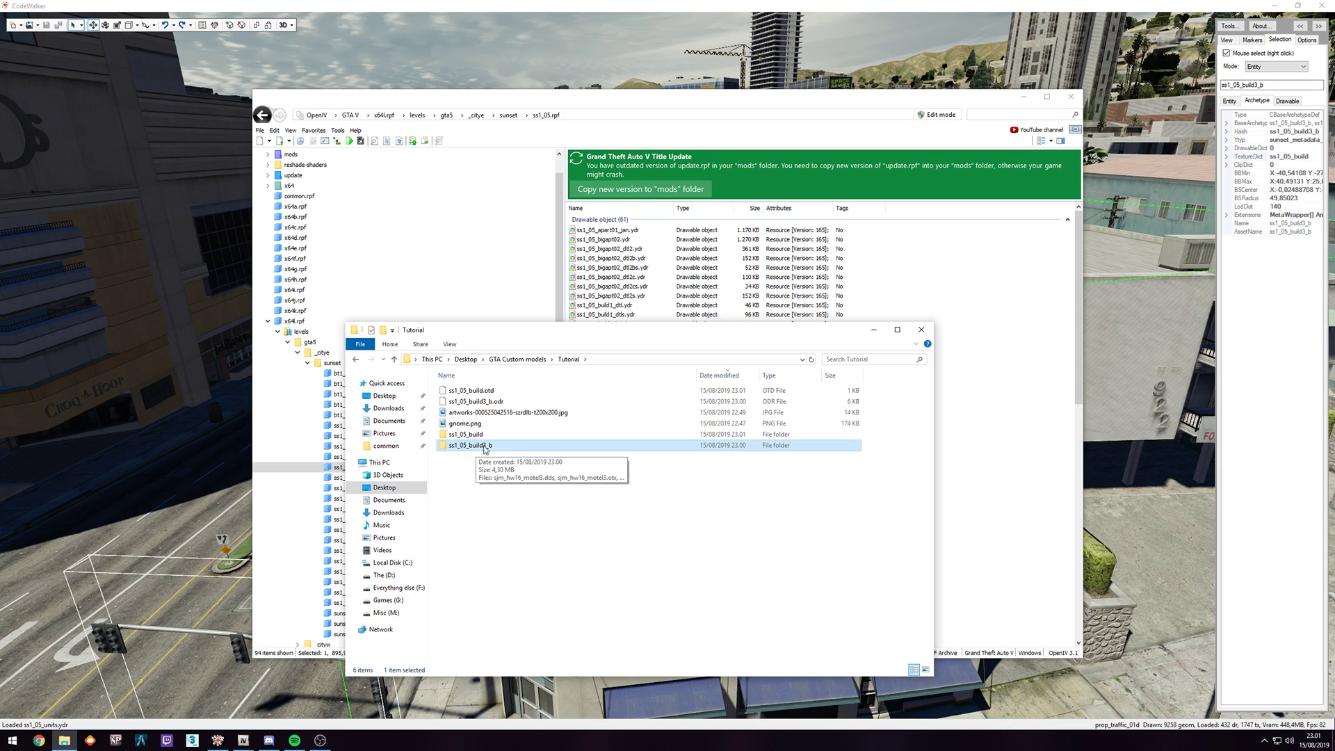
pyautogui.doubleClick(475, 449)
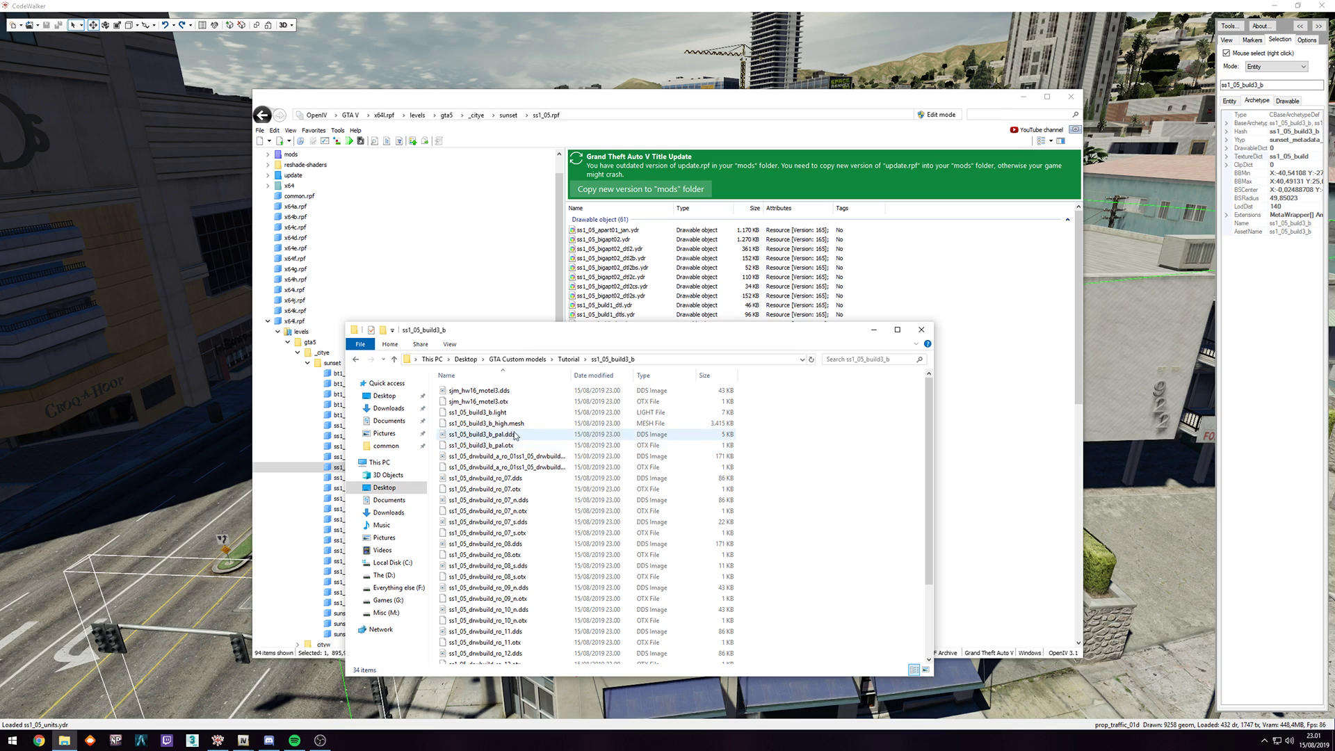
pyautogui.rightClick(812, 420)
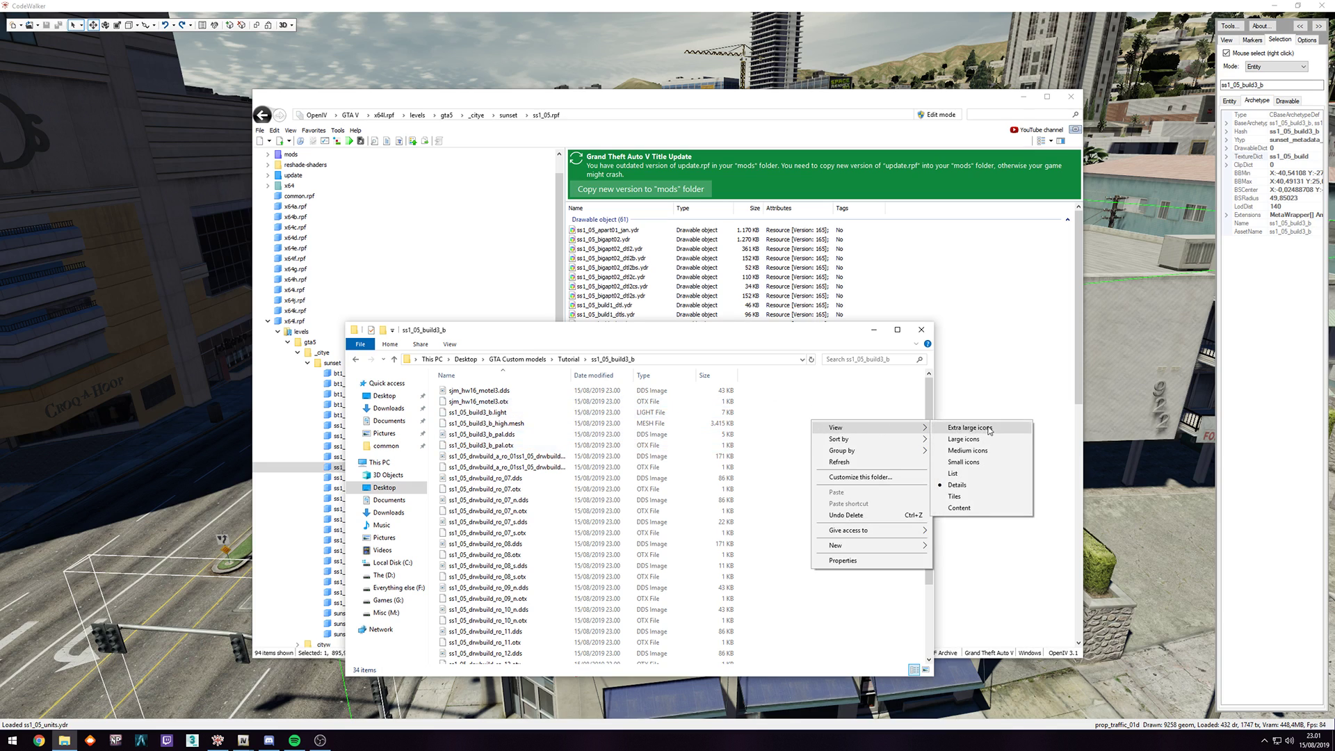
pyautogui.click(966, 450)
pyautogui.rightClick(765, 446)
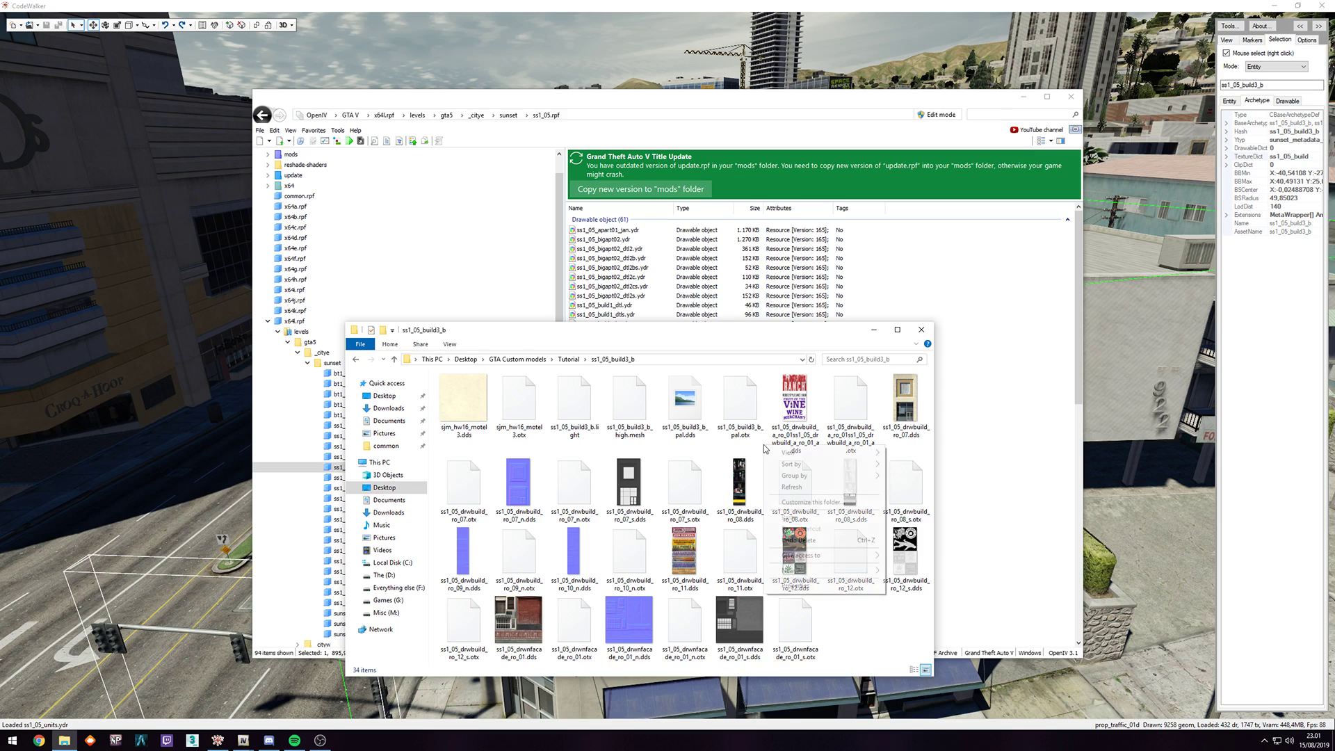
pyautogui.moveTo(821, 465)
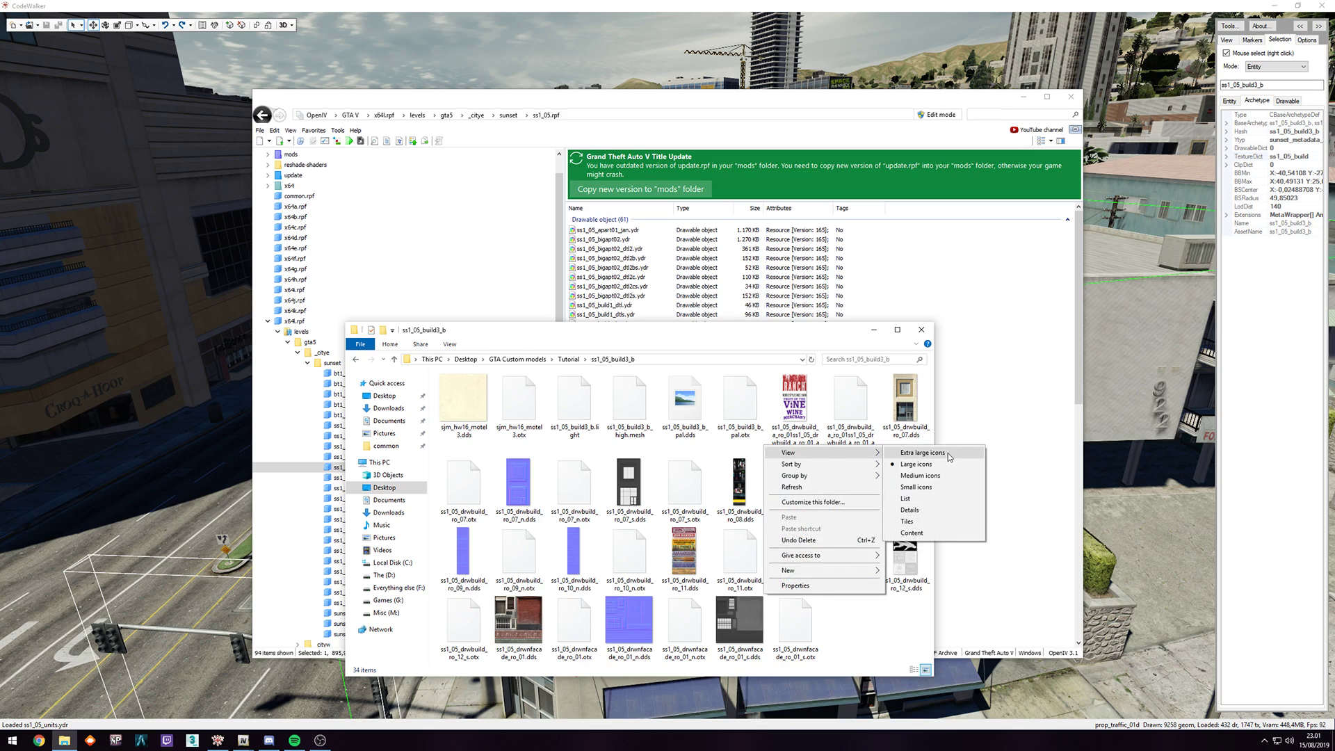
pyautogui.click(932, 456)
pyautogui.rightClick(749, 460)
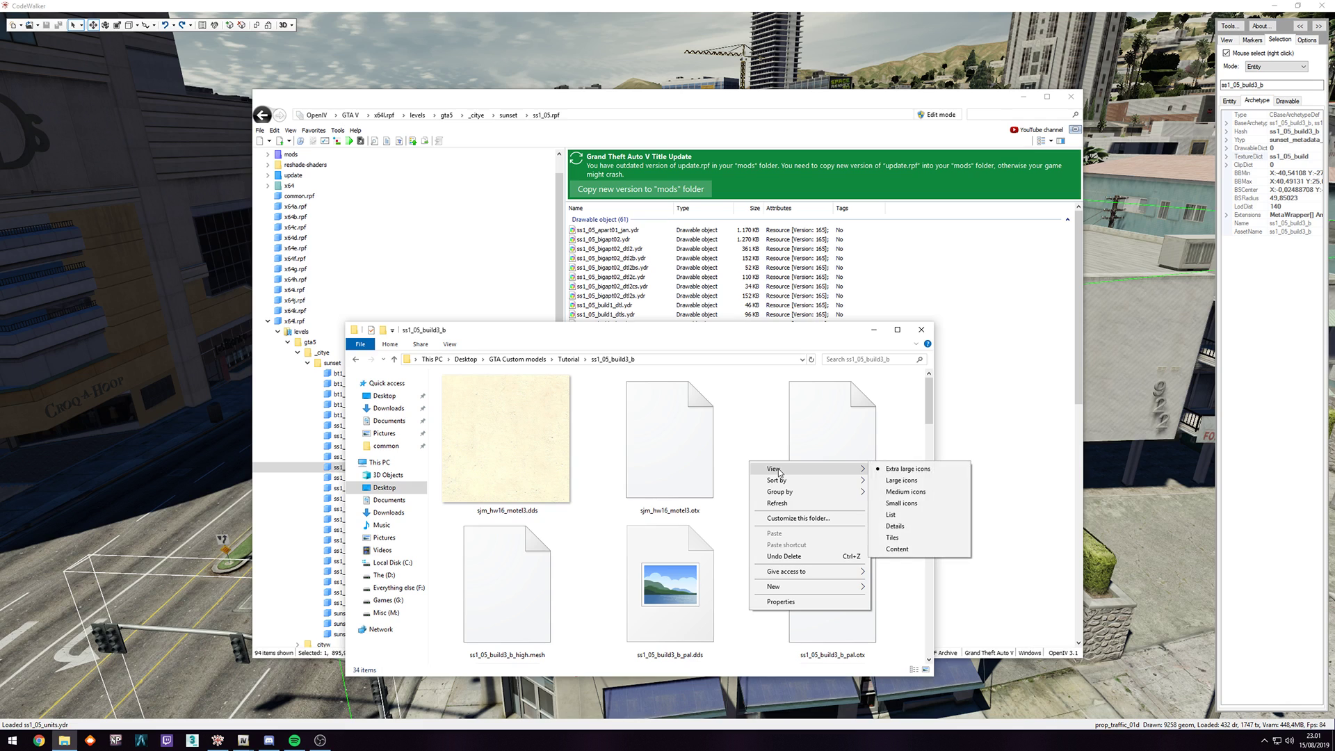
pyautogui.click(904, 480)
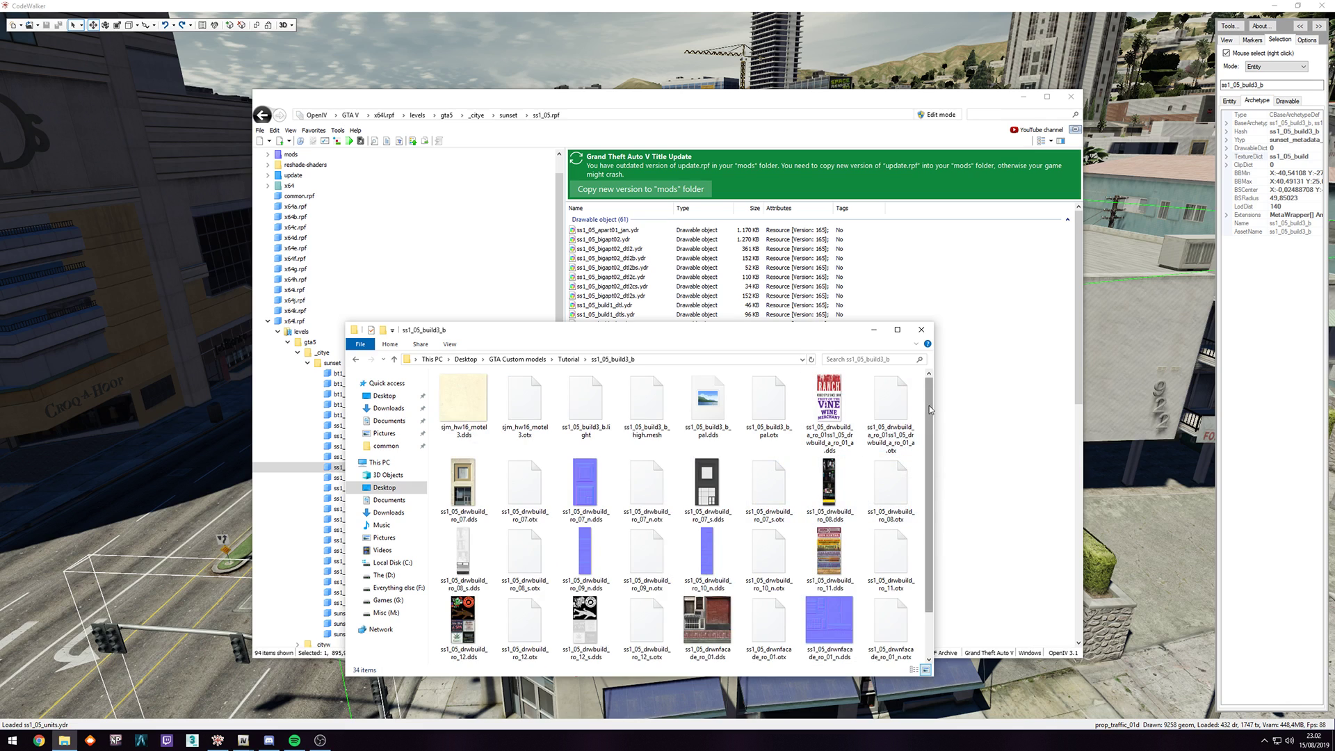
# - Select the sign texture ending in ro_12.dds in the ss1_05_build3_b folder and launch Photoshop
pyautogui.moveTo(929, 406); pyautogui.dragTo(928, 453)
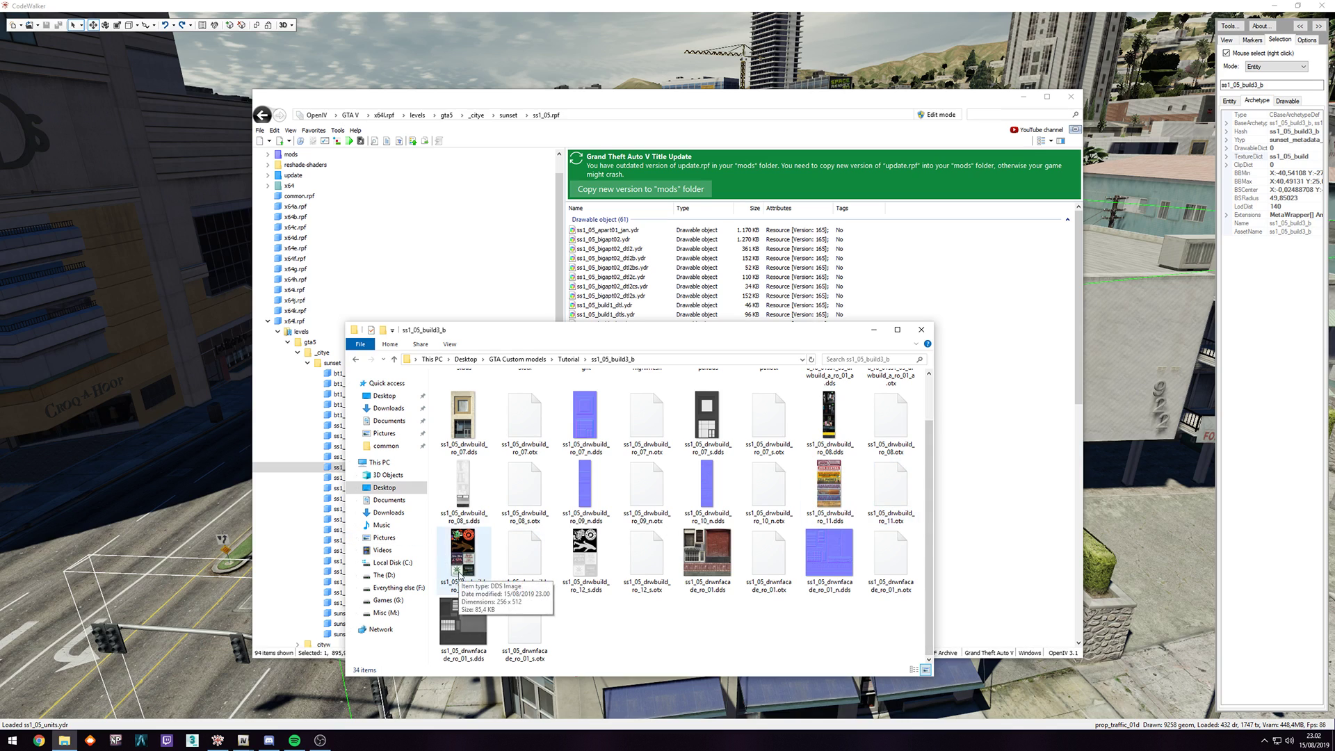
pyautogui.click(451, 572)
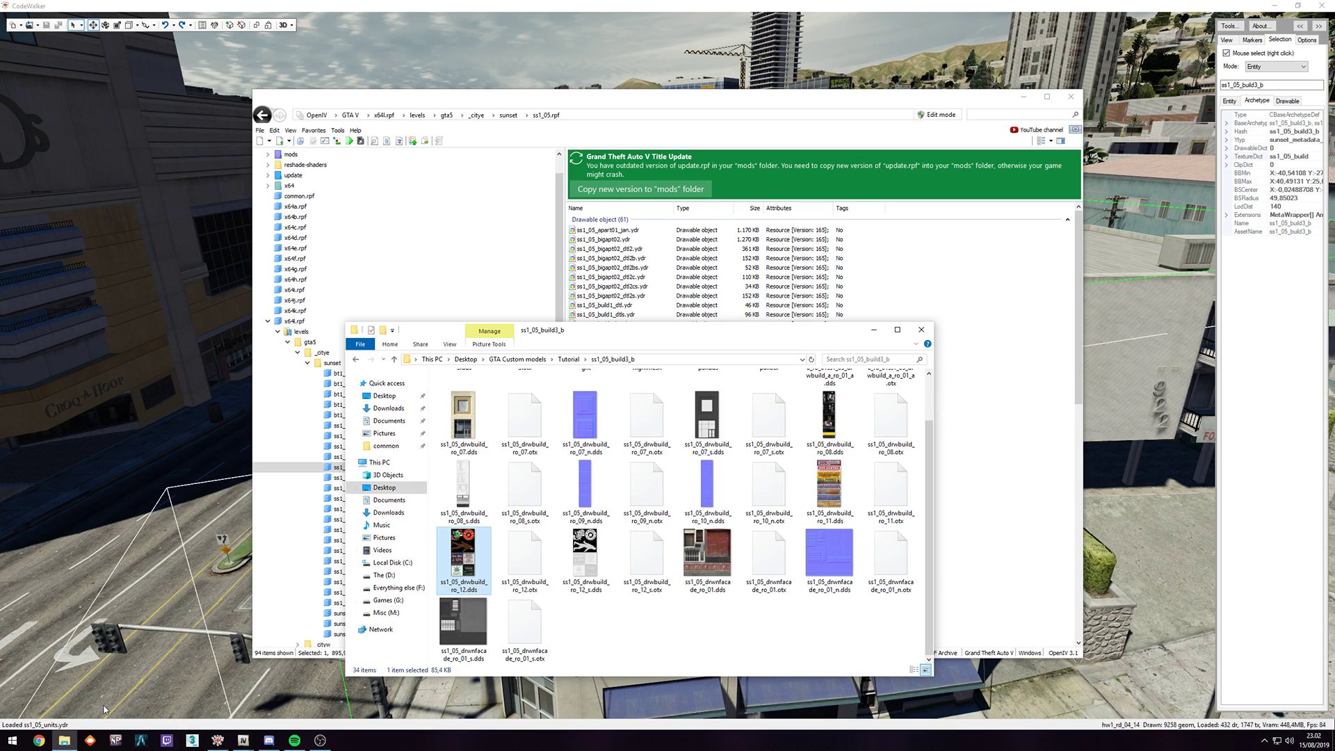
pyautogui.press('super')
pyautogui.write('photo')
pyautogui.press('Return')
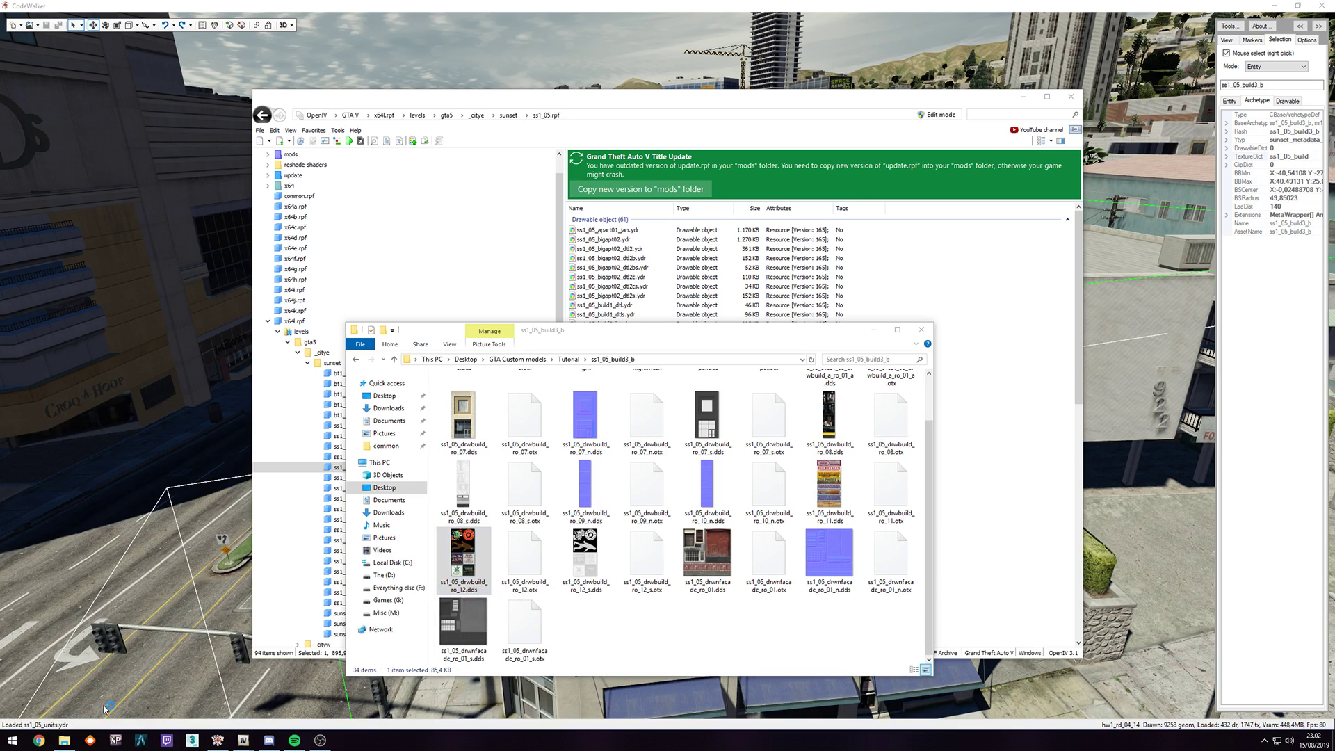